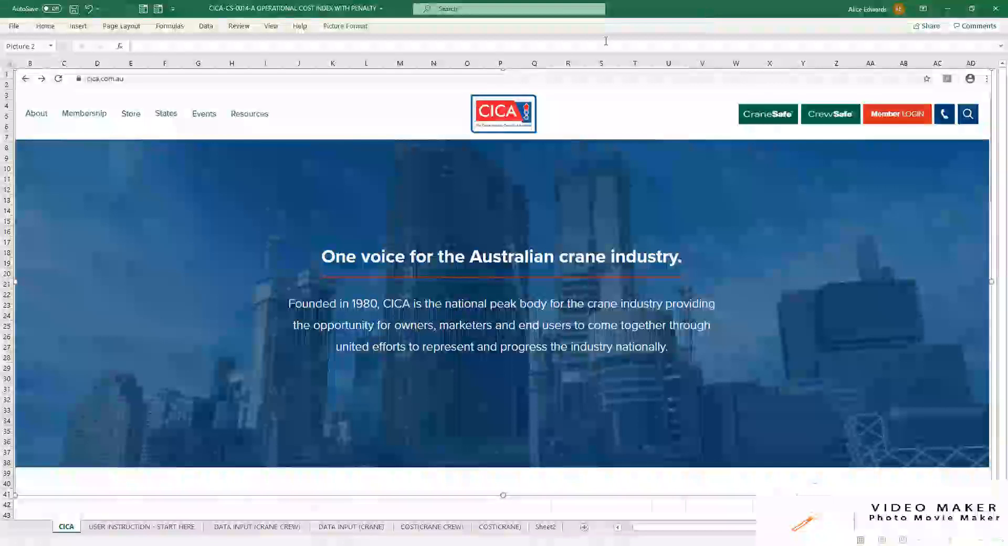
# Step: Switch to the USER INSTRUCTION - START HERE sheet to read how the cost index workbook works
pyautogui.click(112, 527)
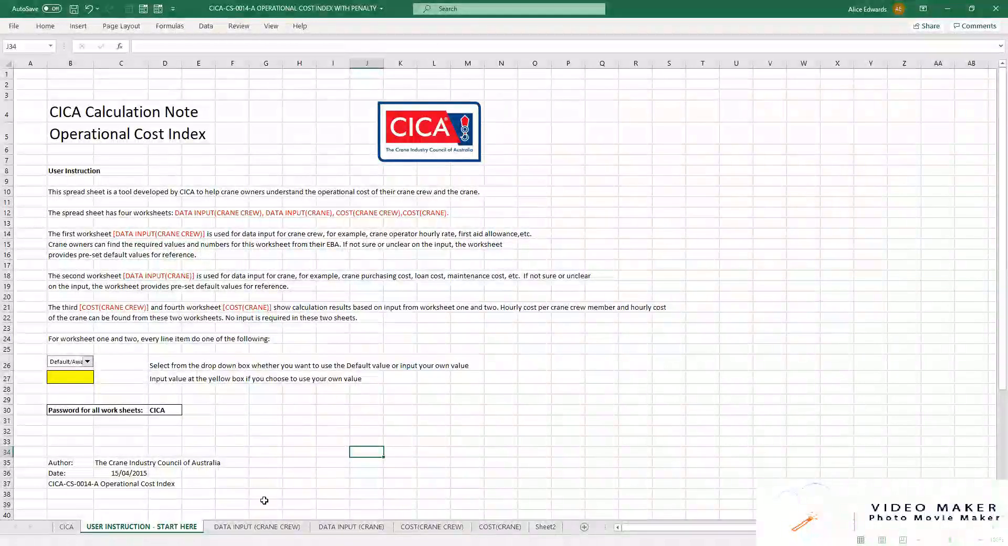
# Step: Flip between the DATA INPUT (CRANE CREW) and DATA INPUT (CRANE) sheets, ending on CRANE CREW
pyautogui.click(259, 528)
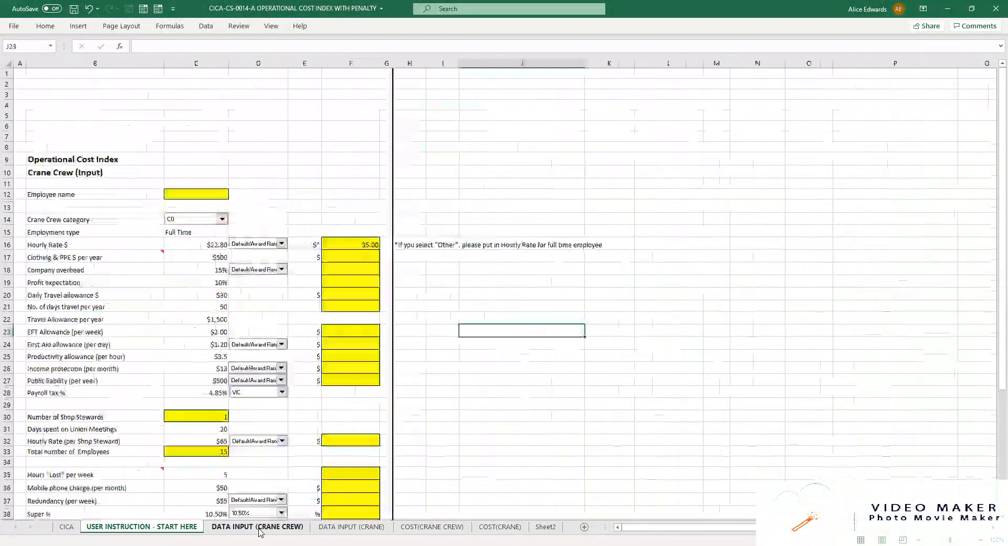
pyautogui.click(343, 526)
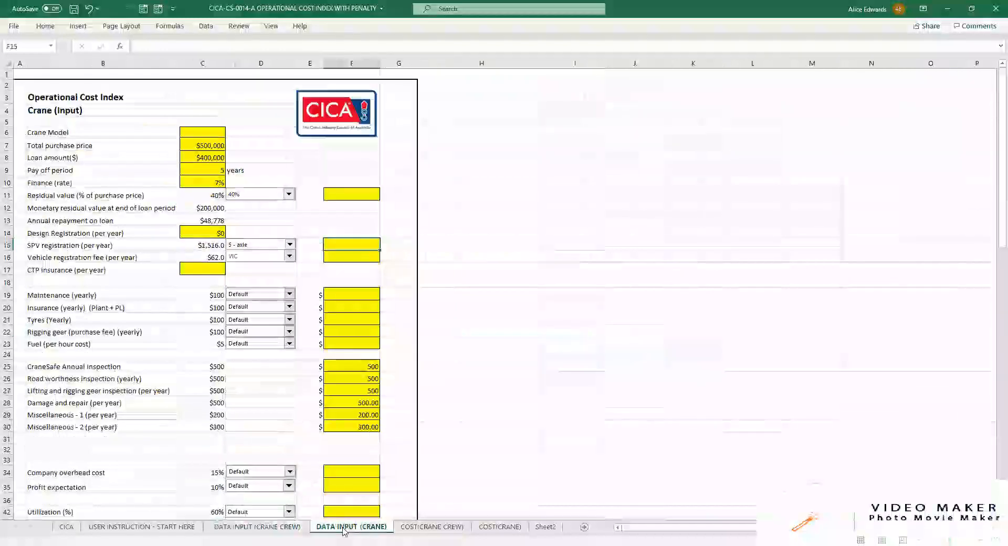
pyautogui.click(250, 528)
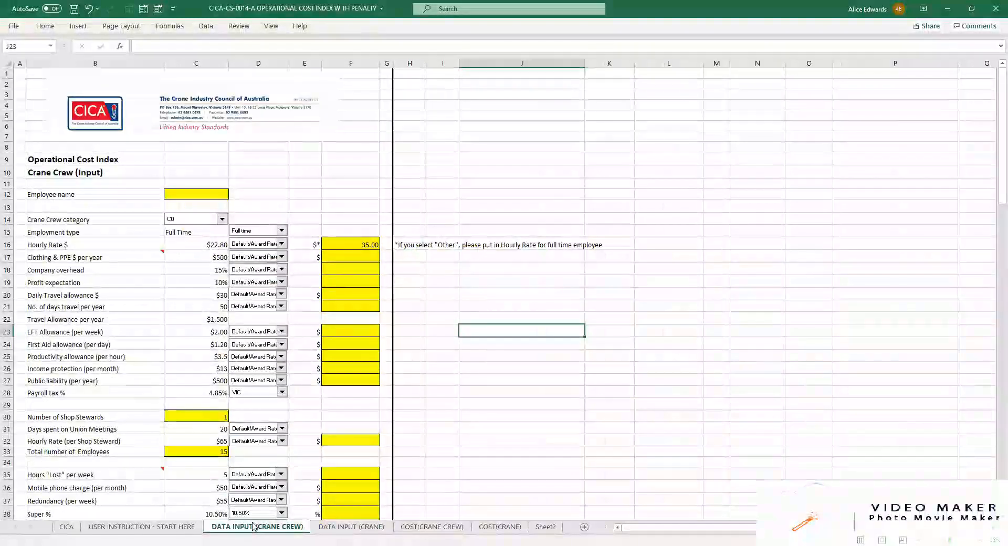
pyautogui.click(336, 530)
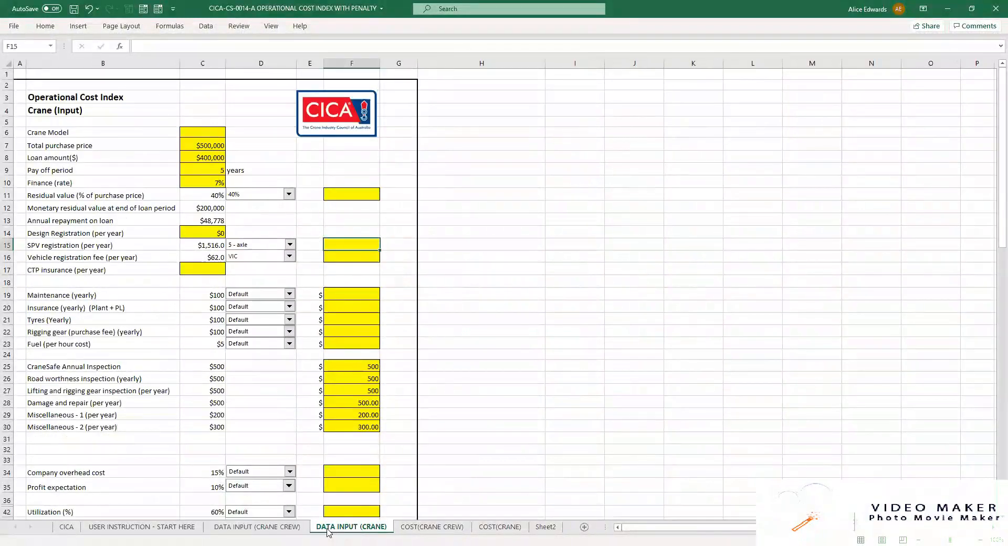
pyautogui.click(272, 528)
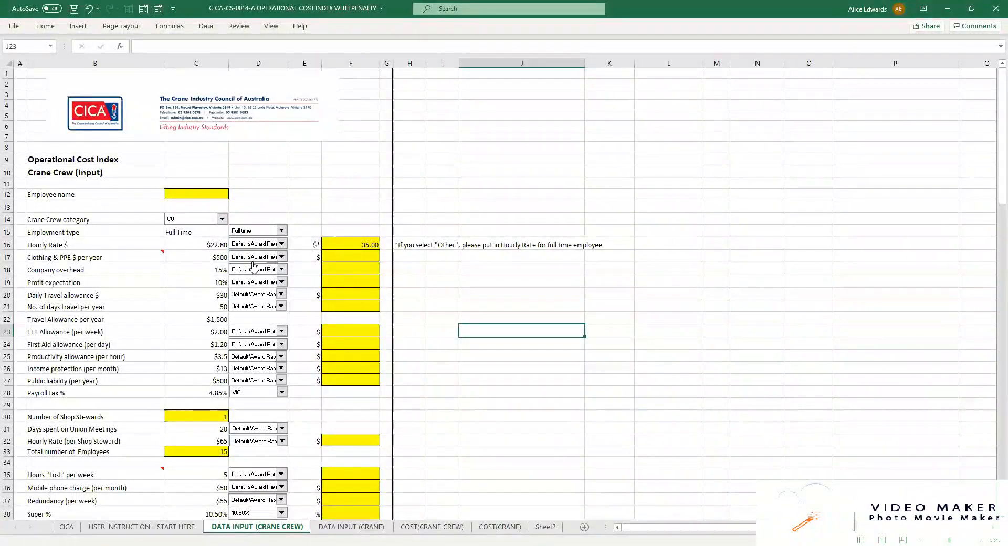
# Step: Choose the custom $35.00 hourly rate, enter the employee's name in C12, and set category C2
pyautogui.click(283, 245)
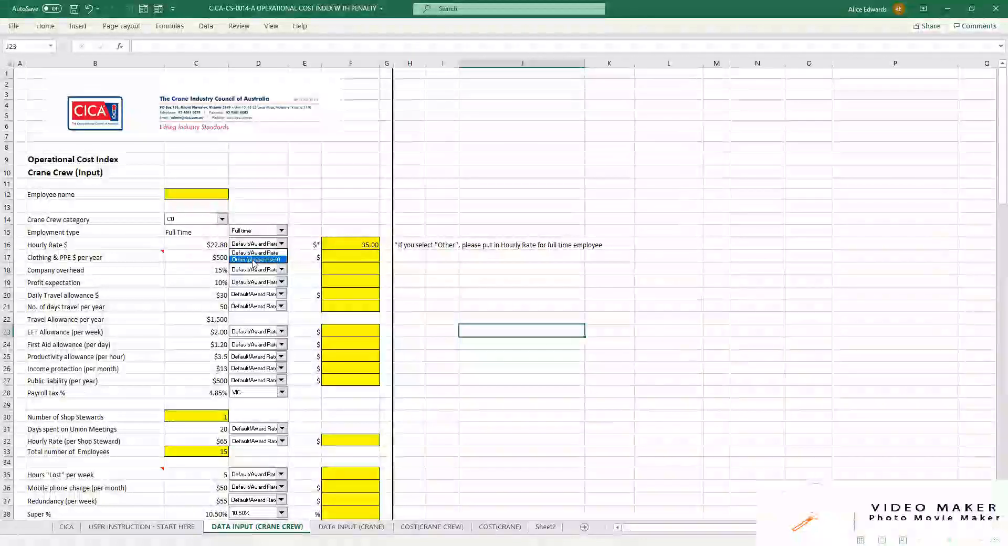
pyautogui.click(254, 260)
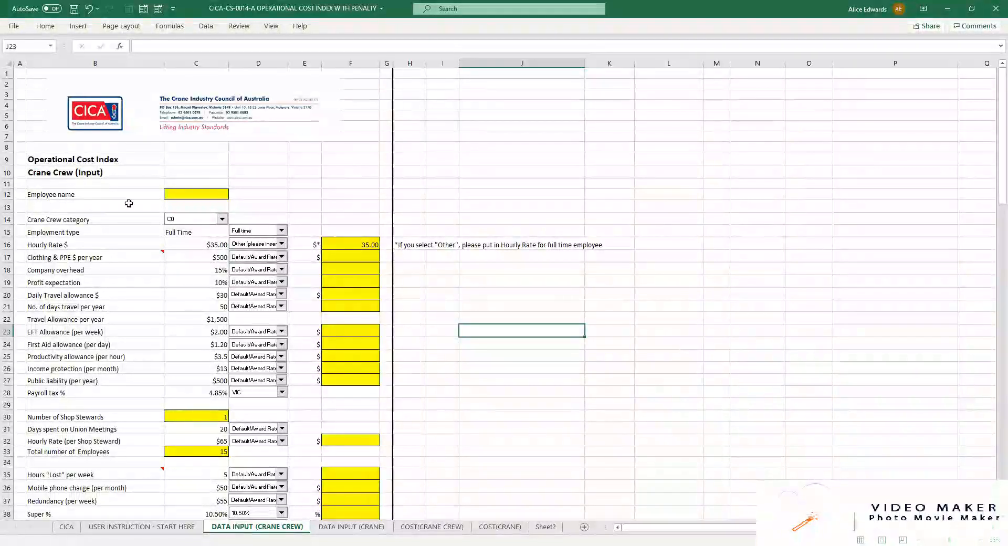
pyautogui.click(184, 191)
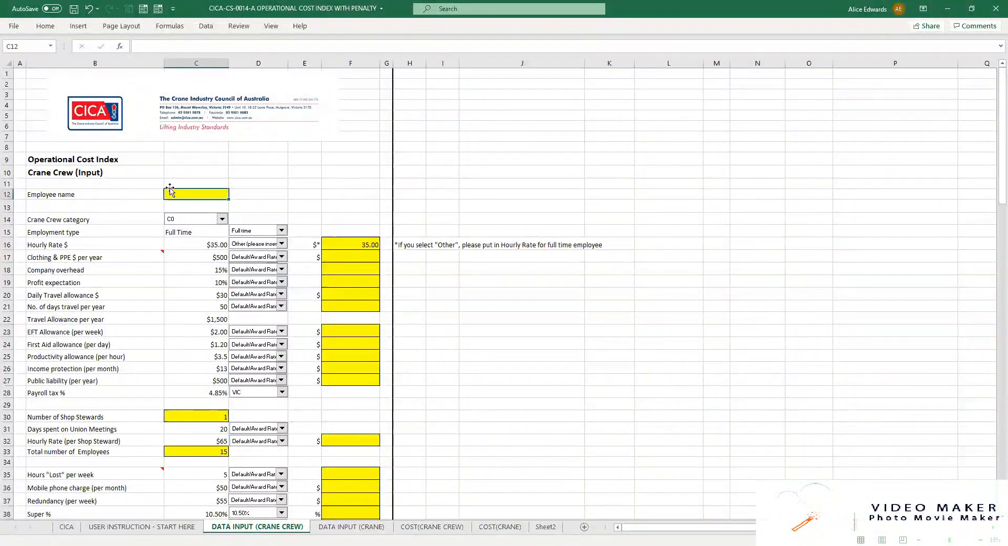
pyautogui.write('Alice')
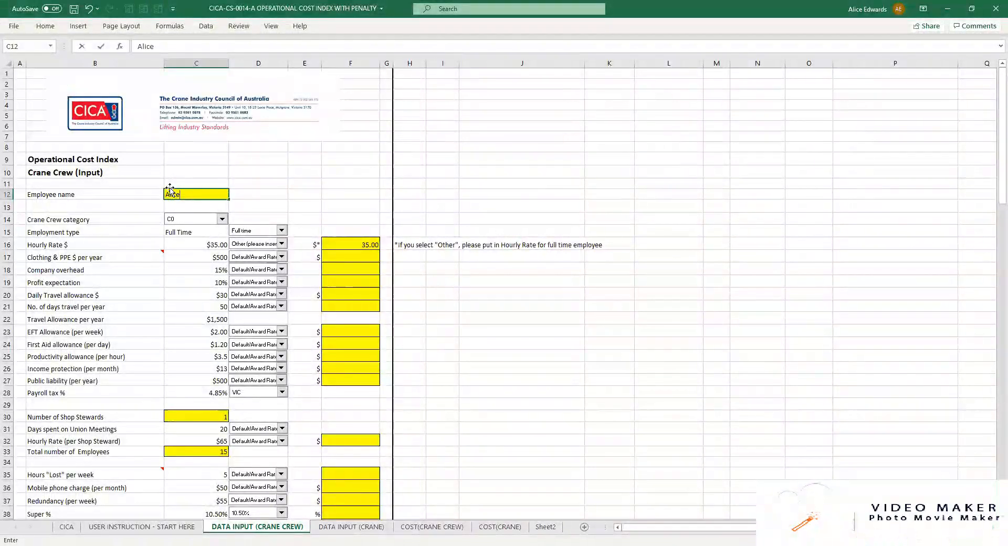
pyautogui.click(223, 219)
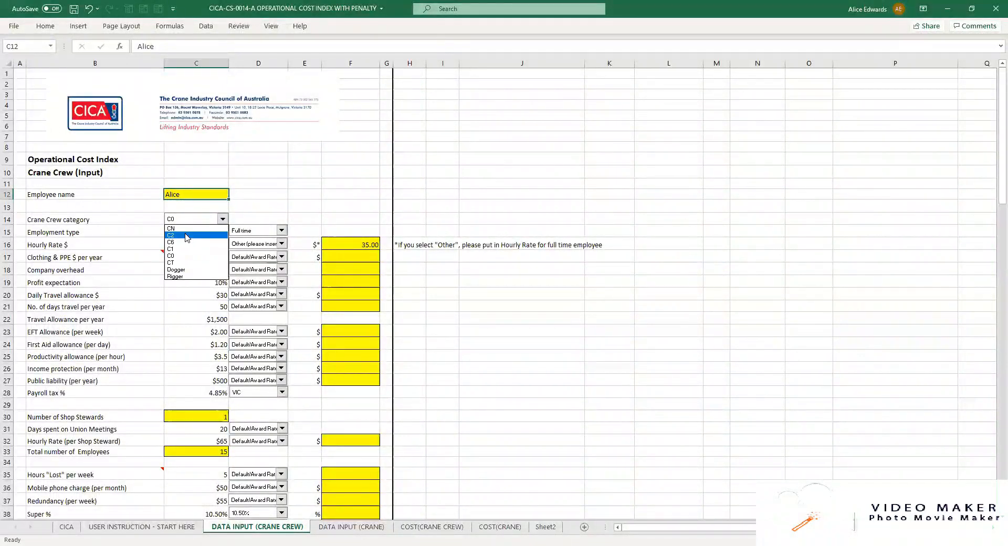
pyautogui.click(185, 235)
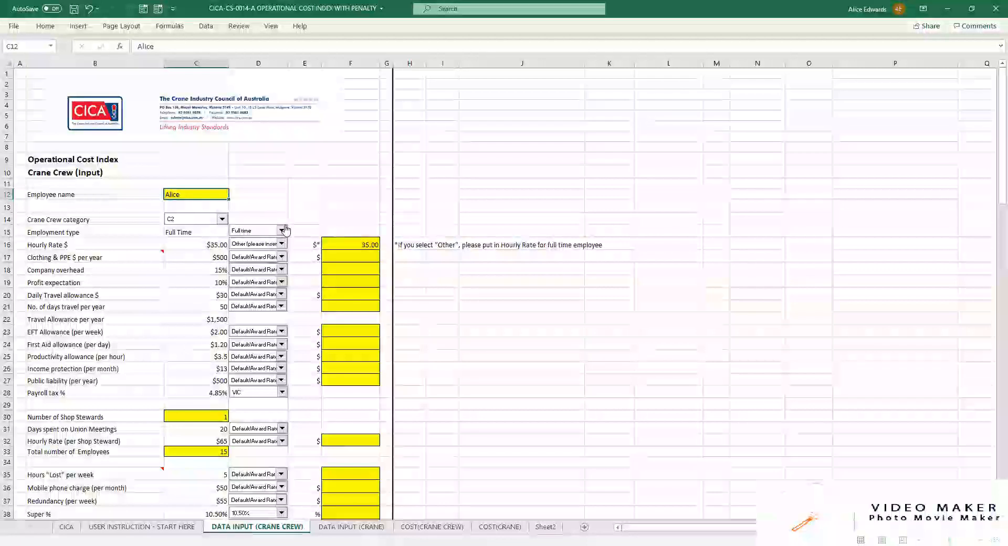
# Step: Reselect 'Other (please insert)' in D16 so the hourly rate stays at $35.00
pyautogui.moveTo(49, 250)
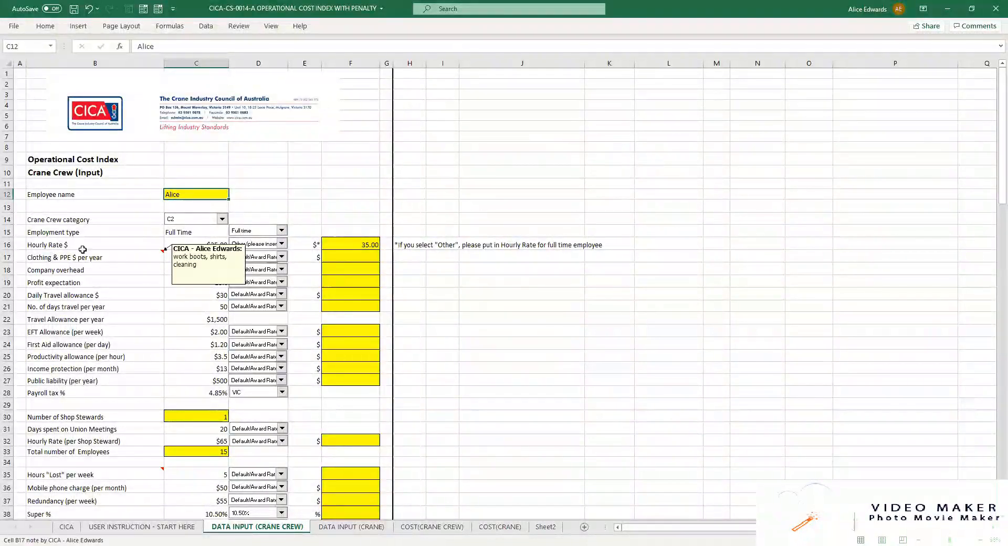
pyautogui.click(282, 244)
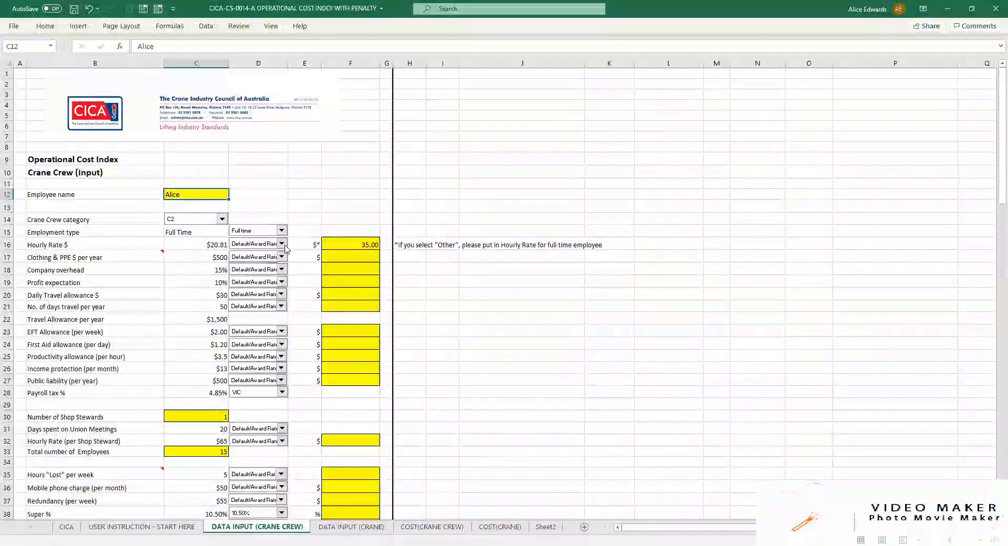
pyautogui.click(284, 245)
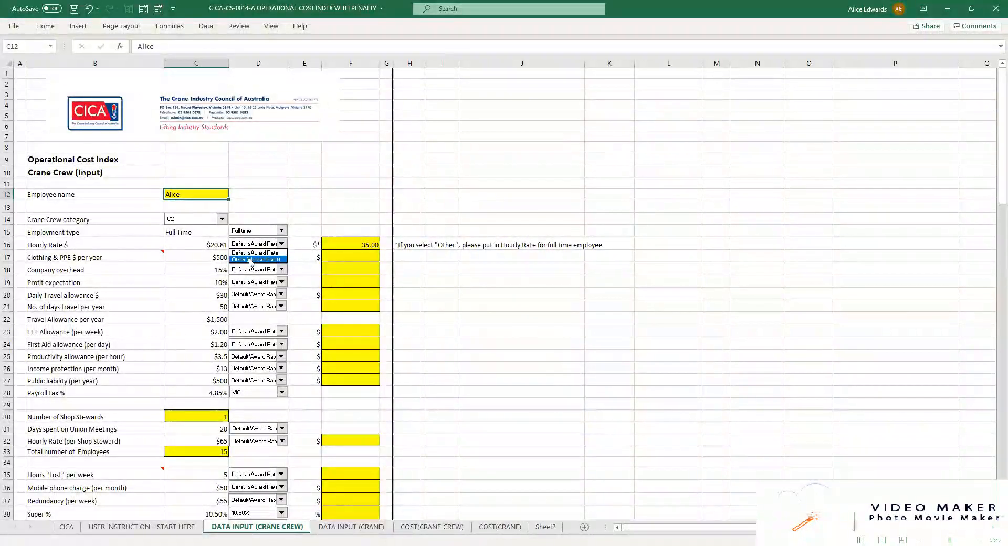
pyautogui.click(250, 260)
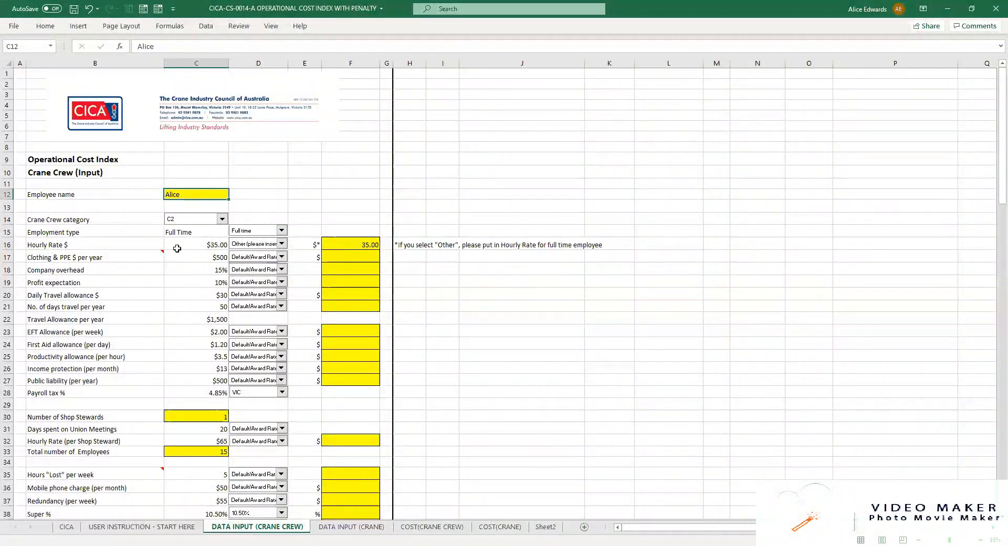
pyautogui.scroll(-1, 177, 248)
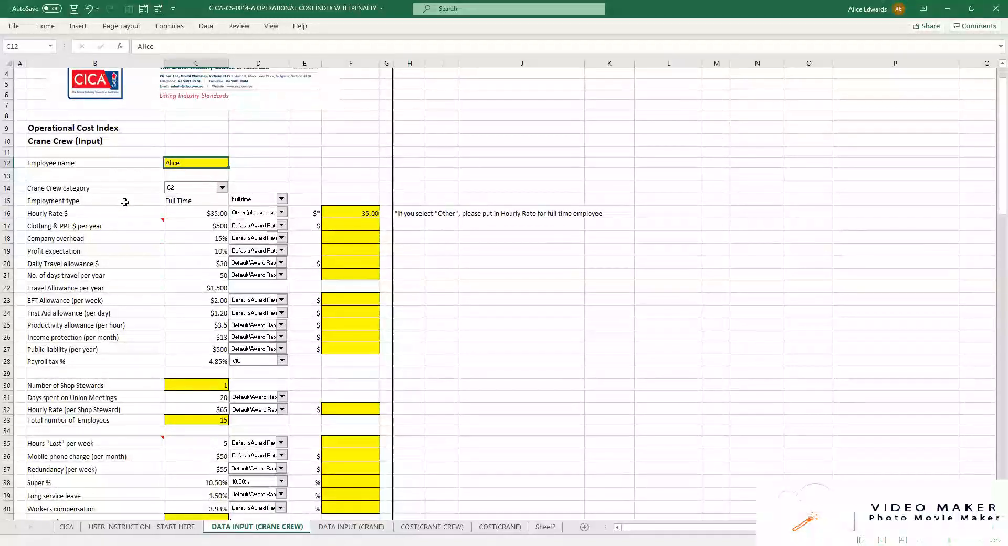
pyautogui.moveTo(68, 229)
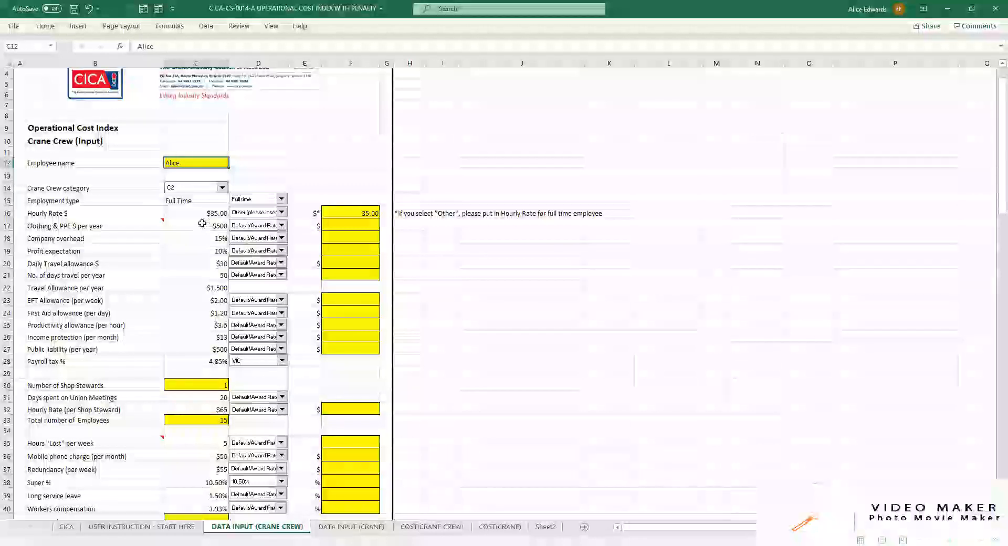
pyautogui.click(282, 225)
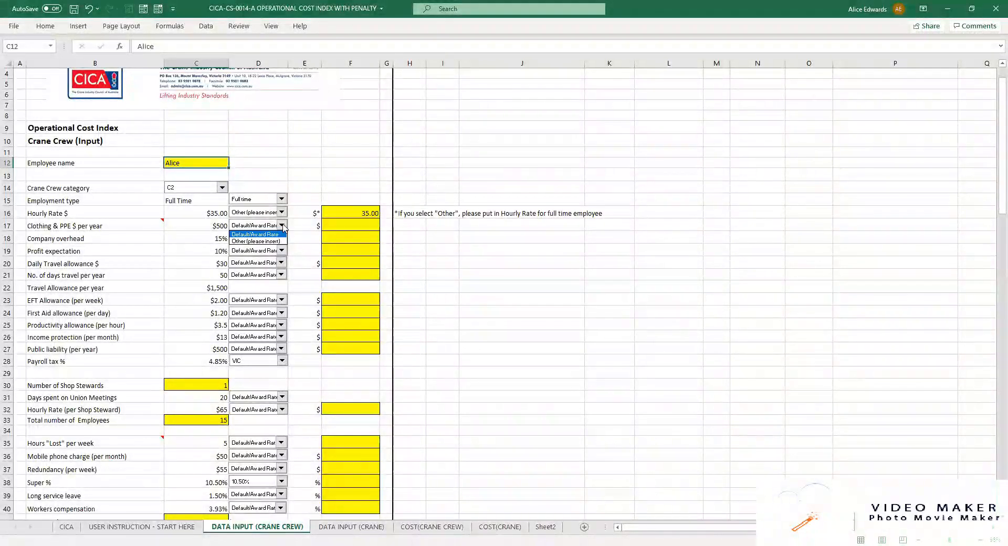
pyautogui.click(282, 226)
pyautogui.click(282, 226)
pyautogui.click(253, 241)
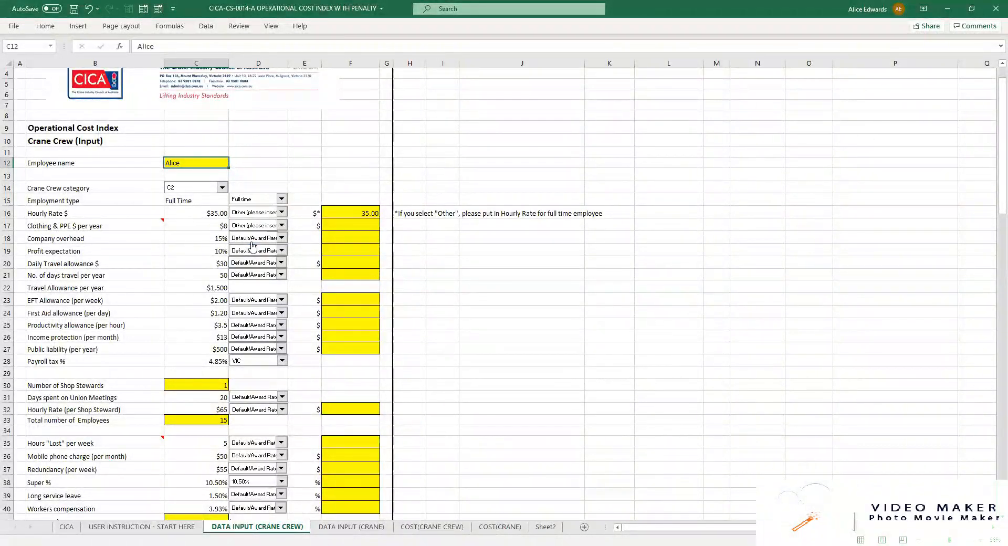
pyautogui.click(349, 225)
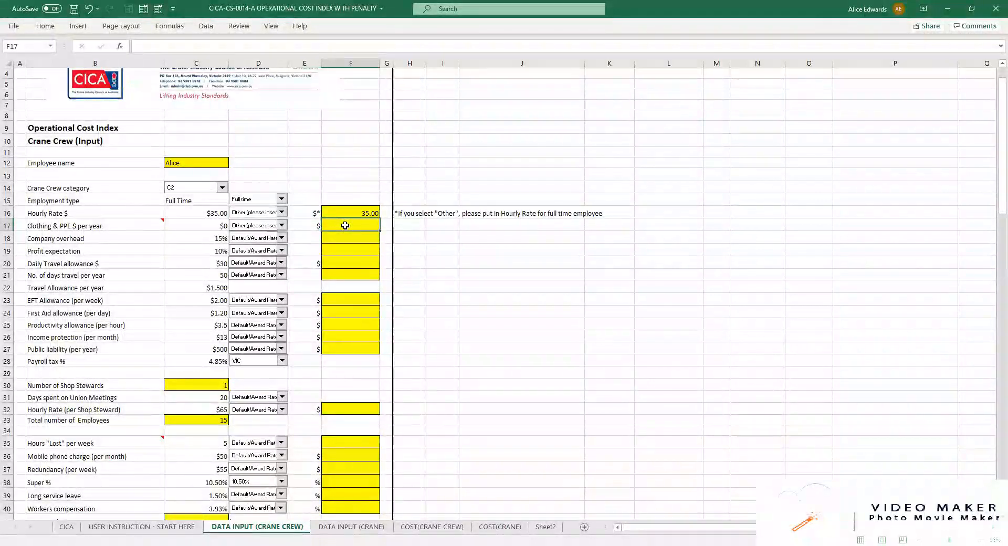
pyautogui.click(283, 228)
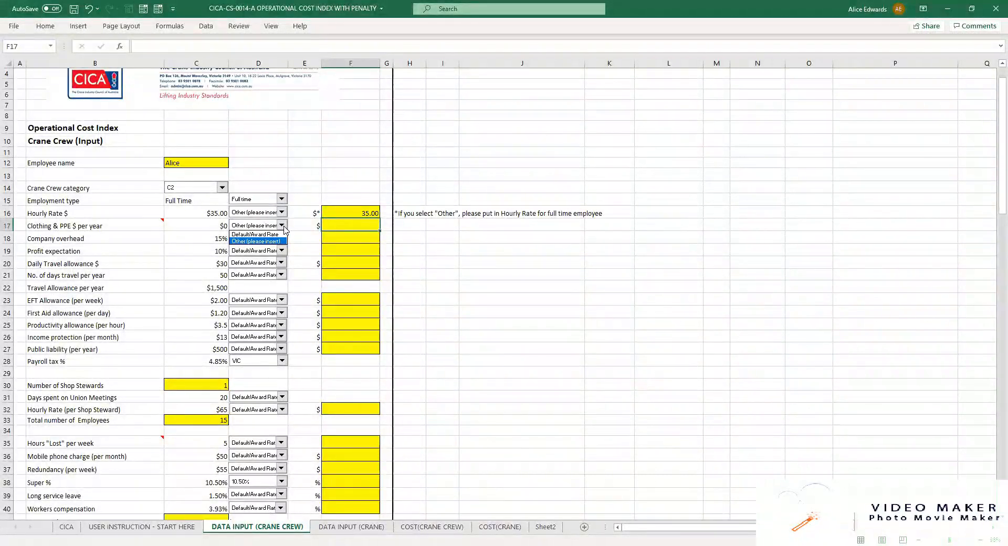
pyautogui.click(254, 234)
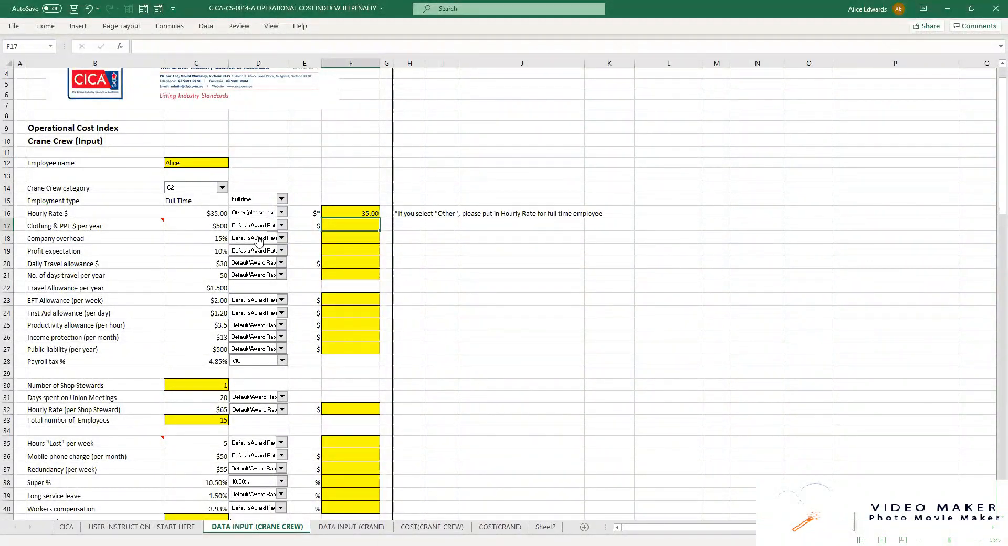
pyautogui.scroll(-2, 277, 247)
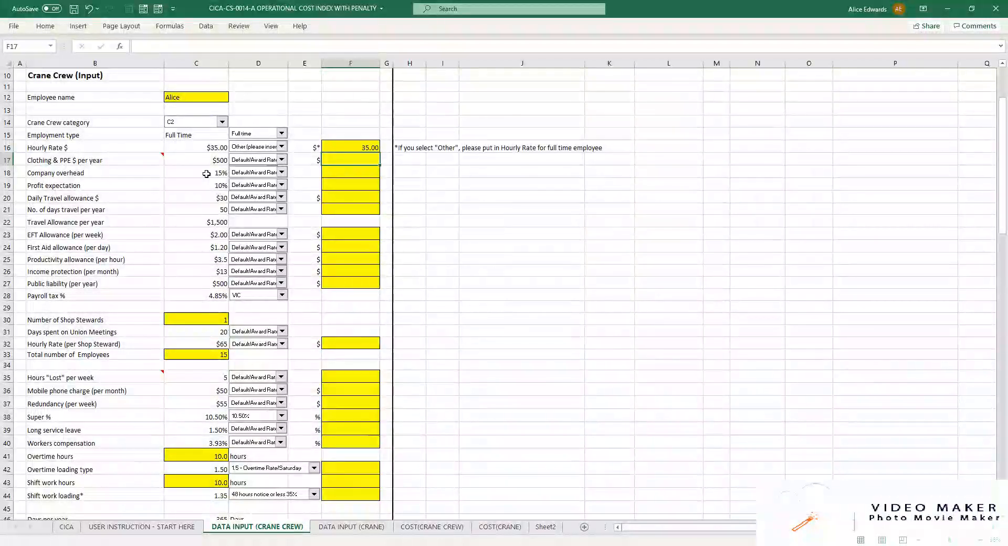
pyautogui.click(282, 172)
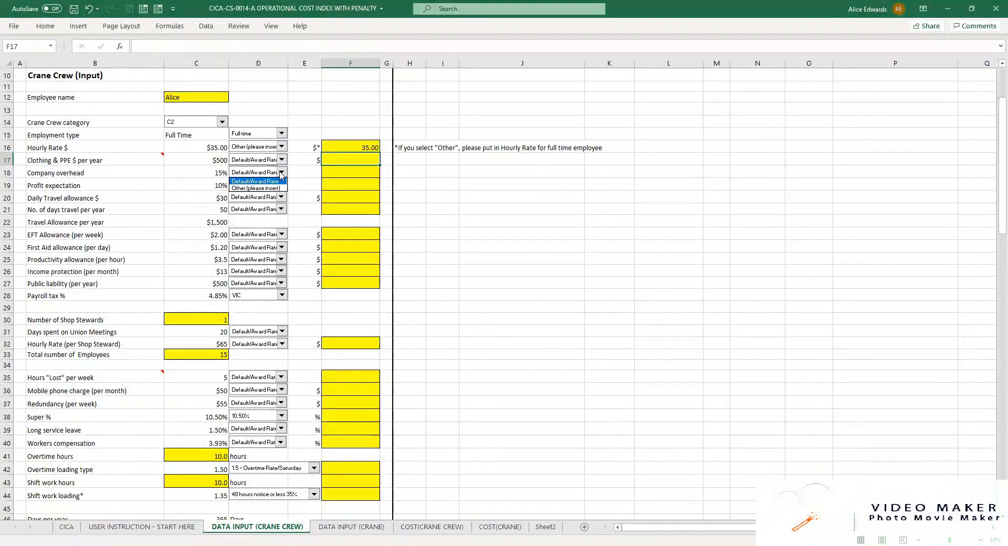
pyautogui.click(281, 173)
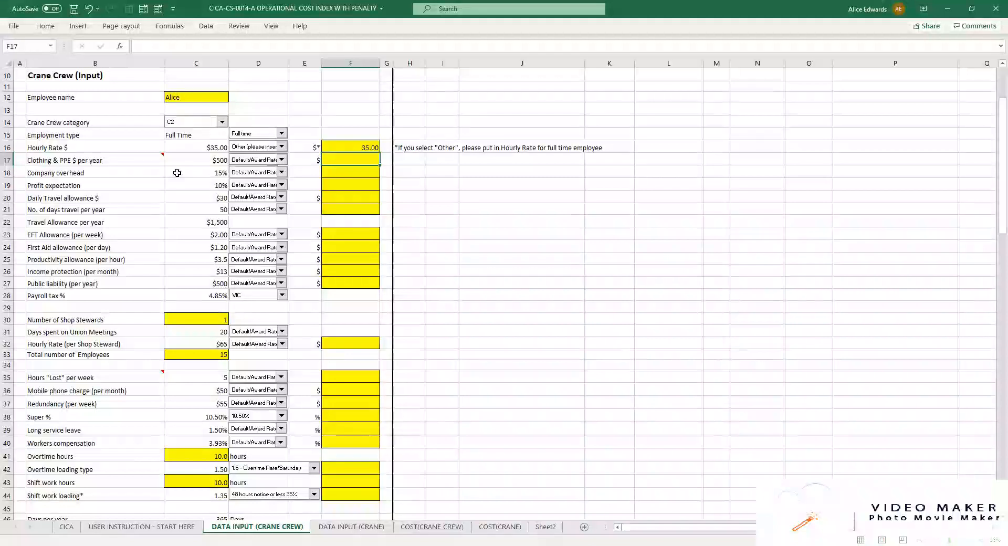
pyautogui.scroll(-1, 177, 173)
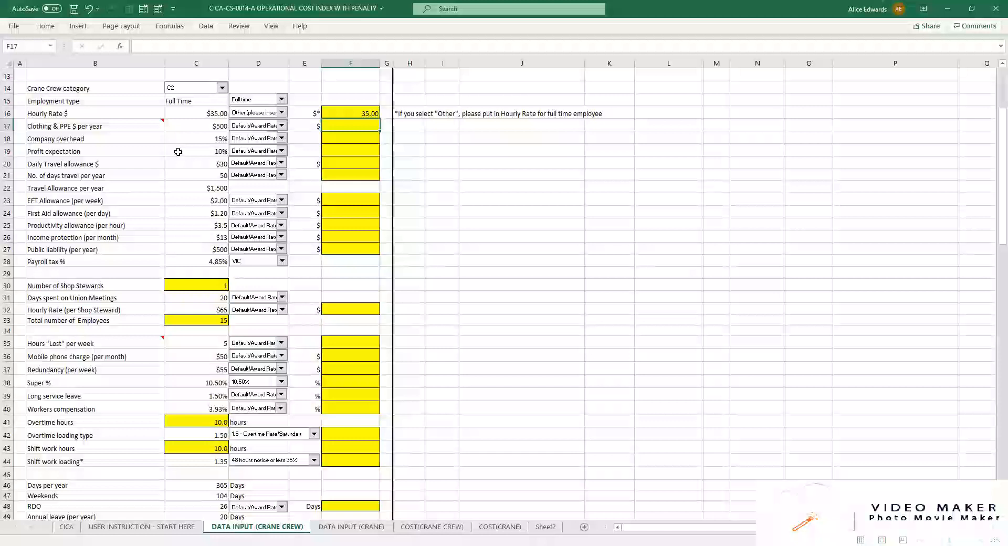
pyautogui.click(281, 151)
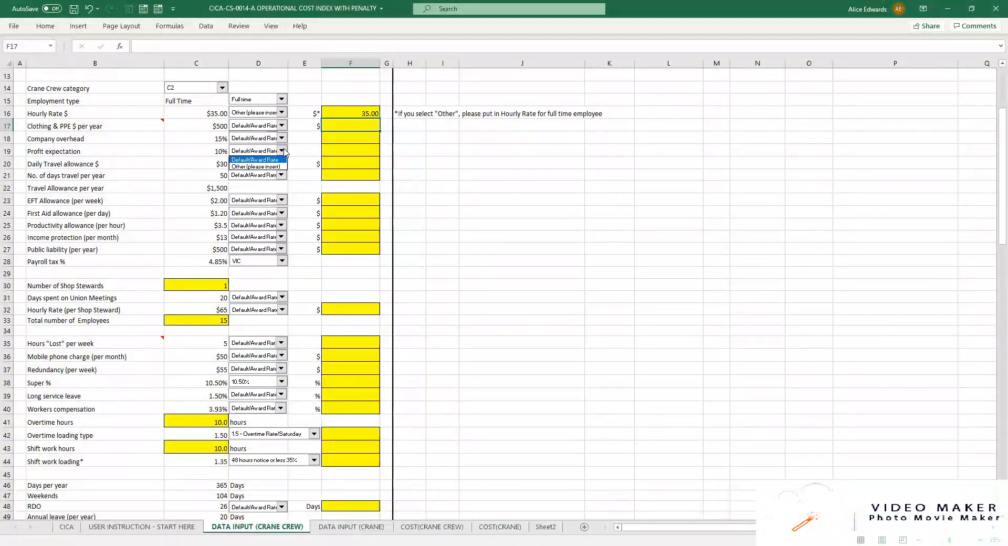
pyautogui.click(283, 152)
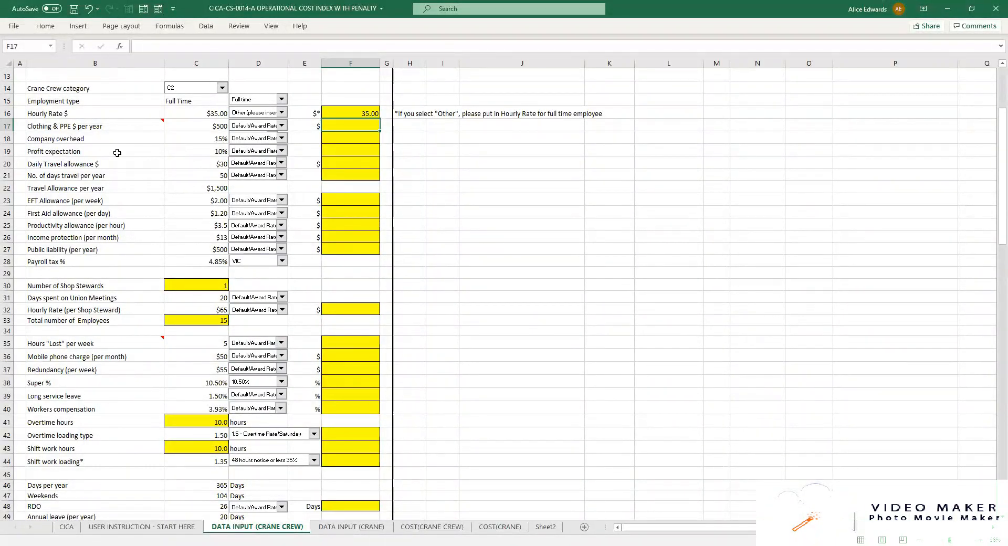
pyautogui.scroll(-1, 50, 160)
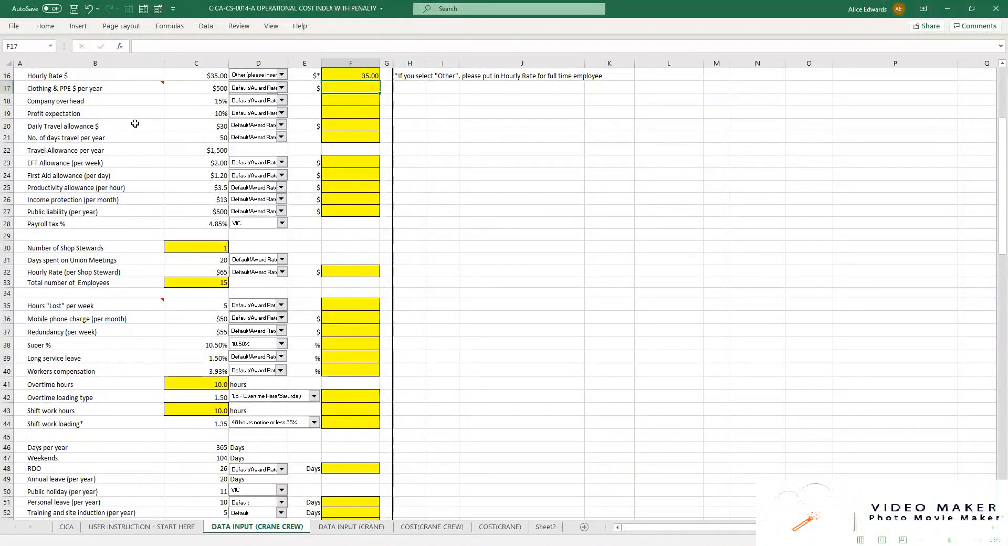
pyautogui.scroll(1, 135, 123)
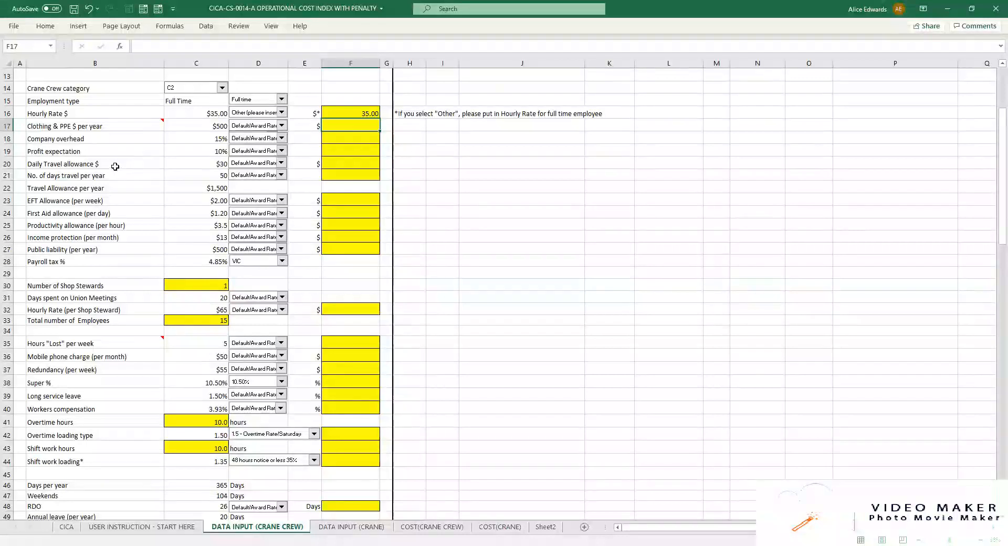
pyautogui.scroll(-1, 116, 163)
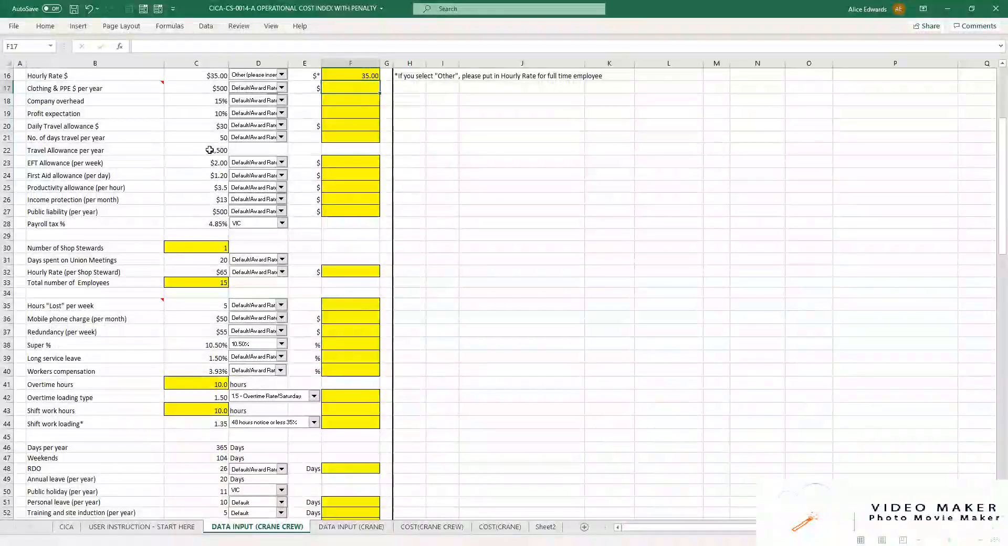
pyautogui.scroll(2, 209, 151)
pyautogui.scroll(-1, 279, 137)
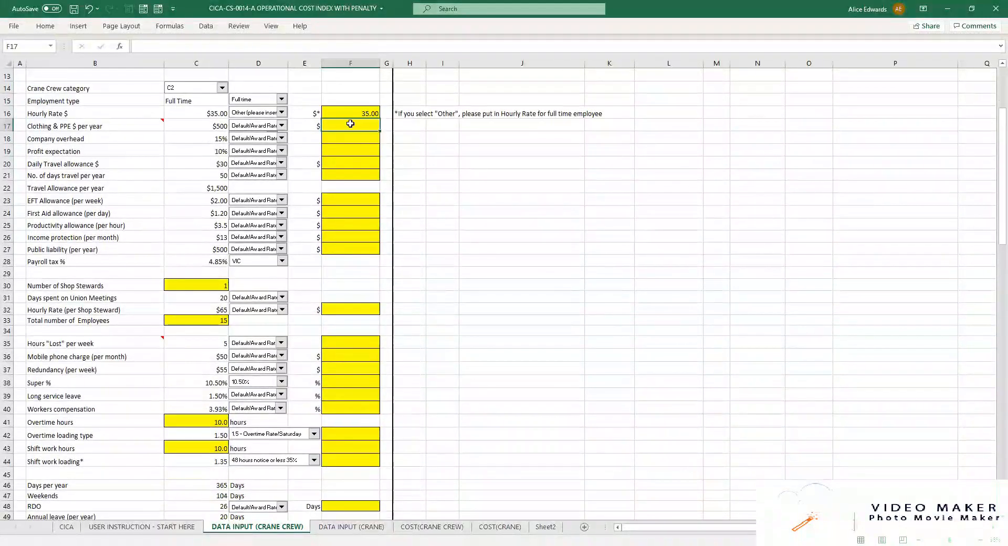
pyautogui.scroll(1, 350, 132)
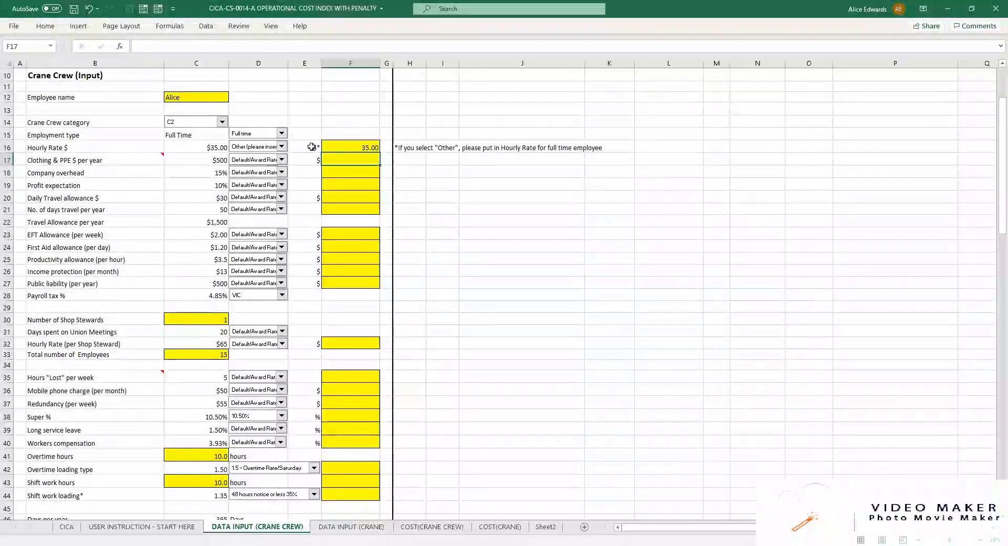
pyautogui.scroll(-1, 311, 146)
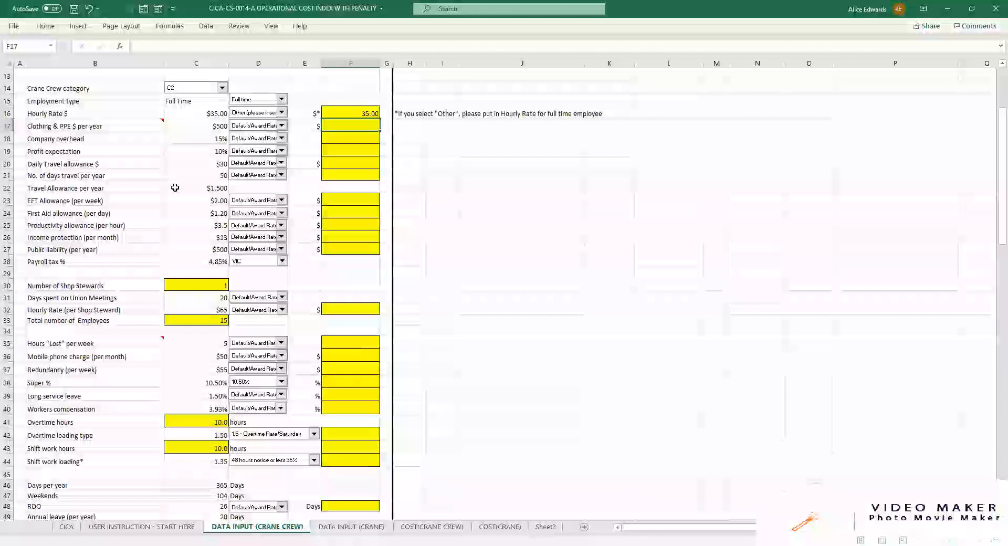
# Step: Check C22's =C20*C21 travel allowance per year formula, then return to the USER INSTRUCTION - START HERE sheet
pyautogui.click(175, 188)
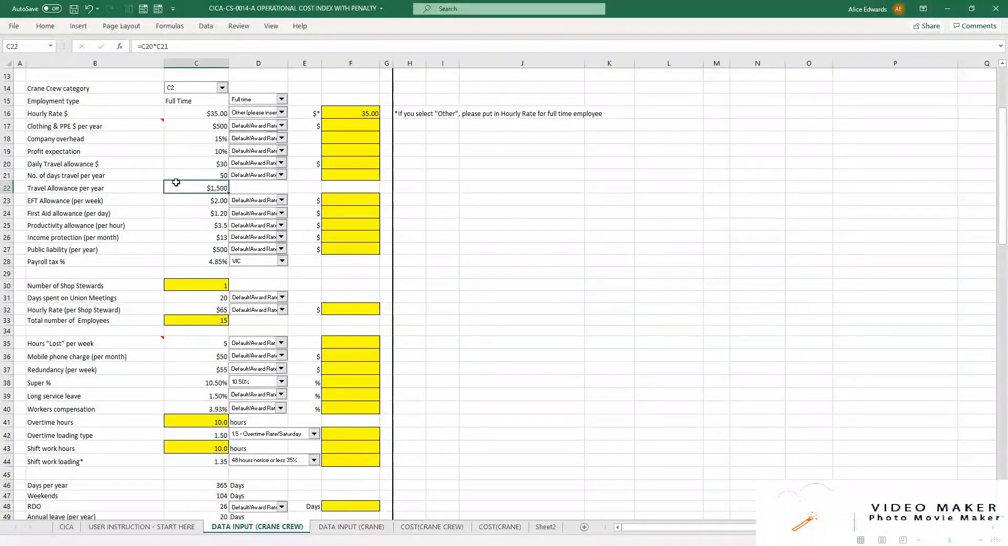
pyautogui.scroll(-1, 176, 182)
pyautogui.scroll(2, 180, 153)
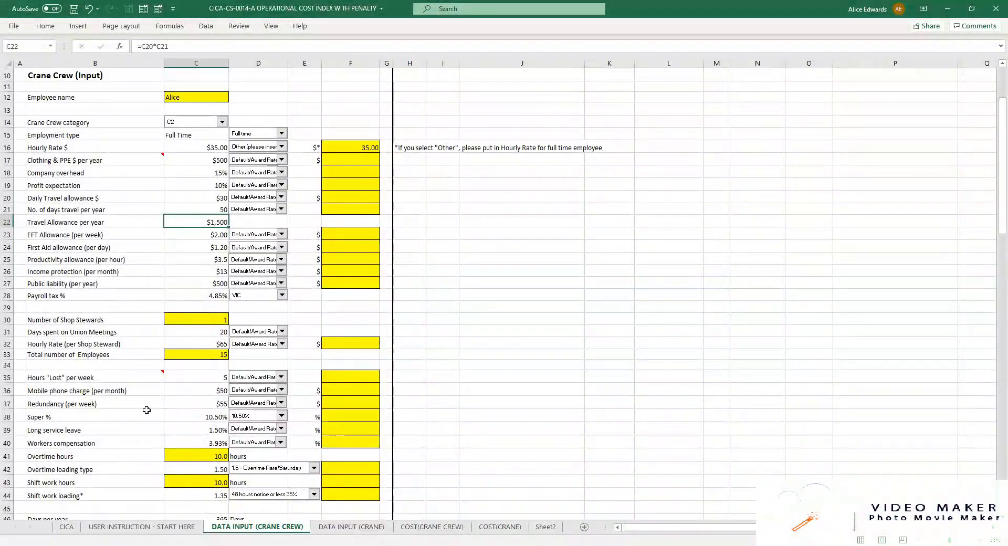
pyautogui.scroll(1, 146, 410)
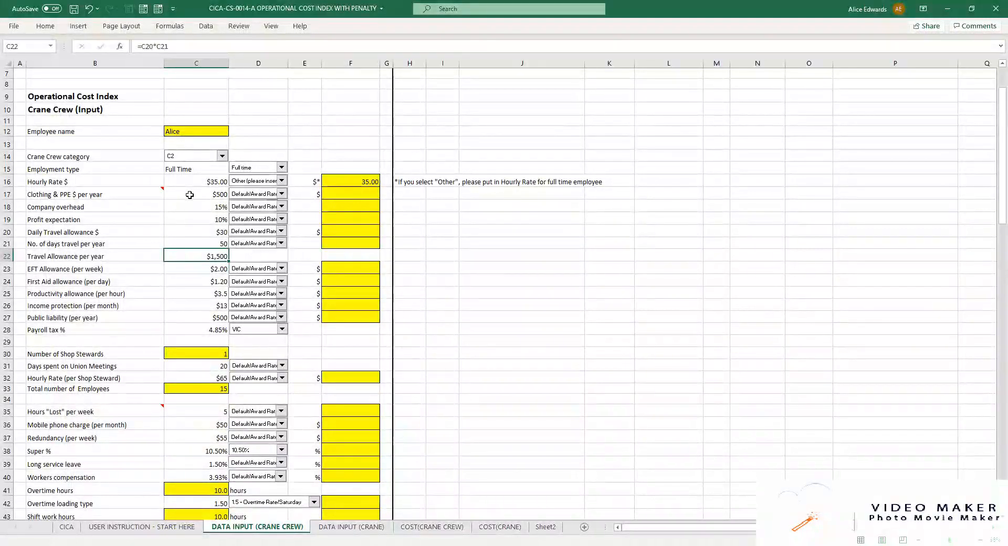
pyautogui.scroll(-1, 192, 252)
pyautogui.scroll(2, 192, 252)
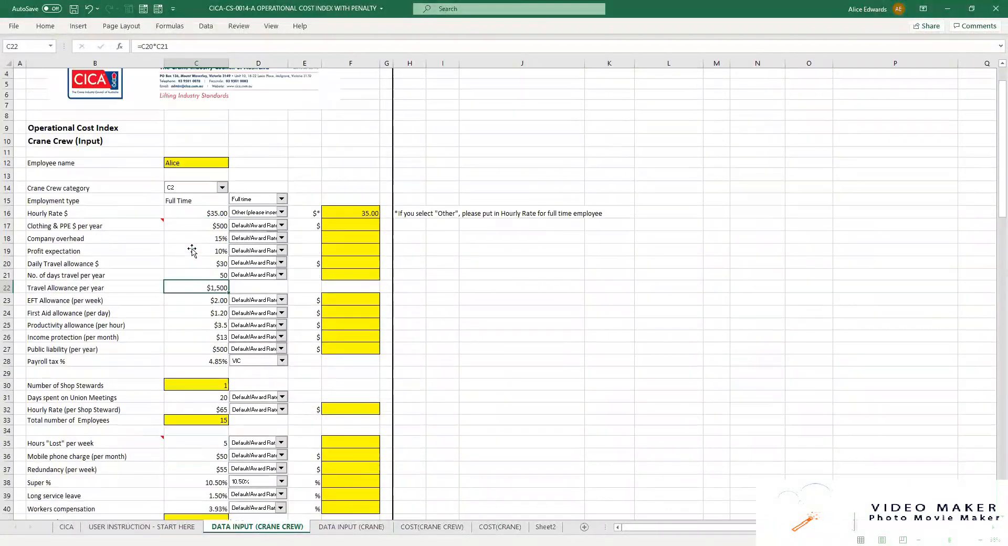
pyautogui.scroll(-1, 193, 265)
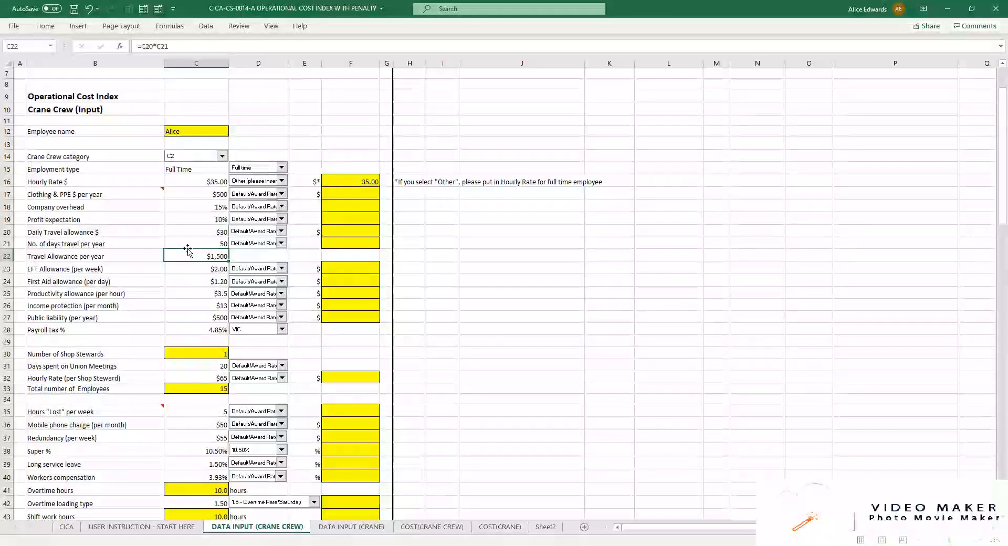
pyautogui.click(108, 526)
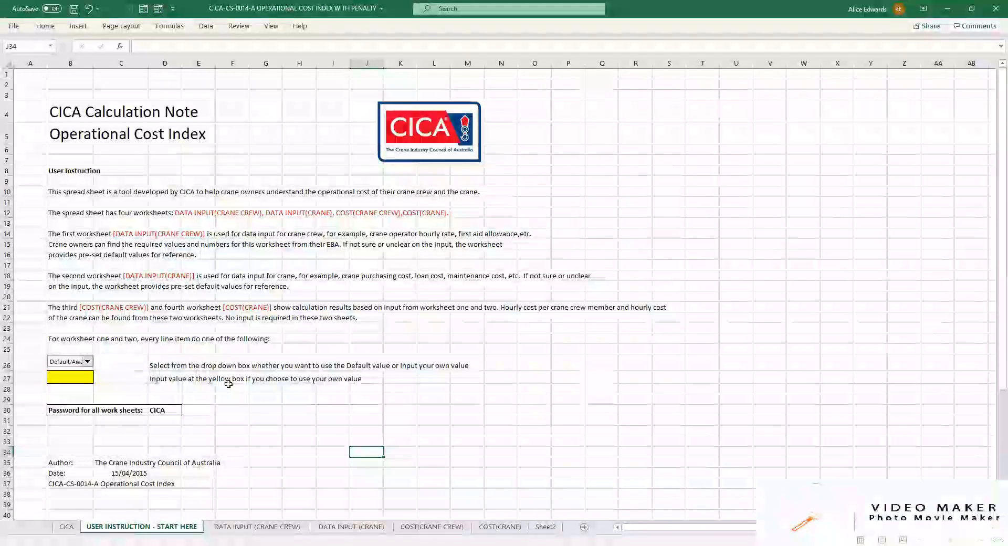
# Step: Protect the workbook structure with a password, entering and confirming it in Protect Workbook
pyautogui.scroll(-1, 228, 384)
pyautogui.scroll(-1, 228, 384)
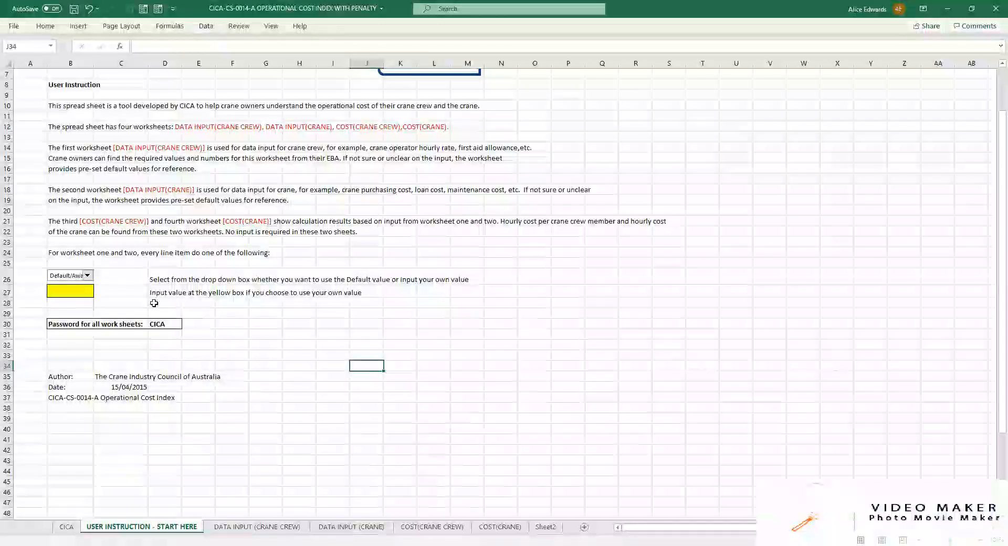
pyautogui.click(238, 27)
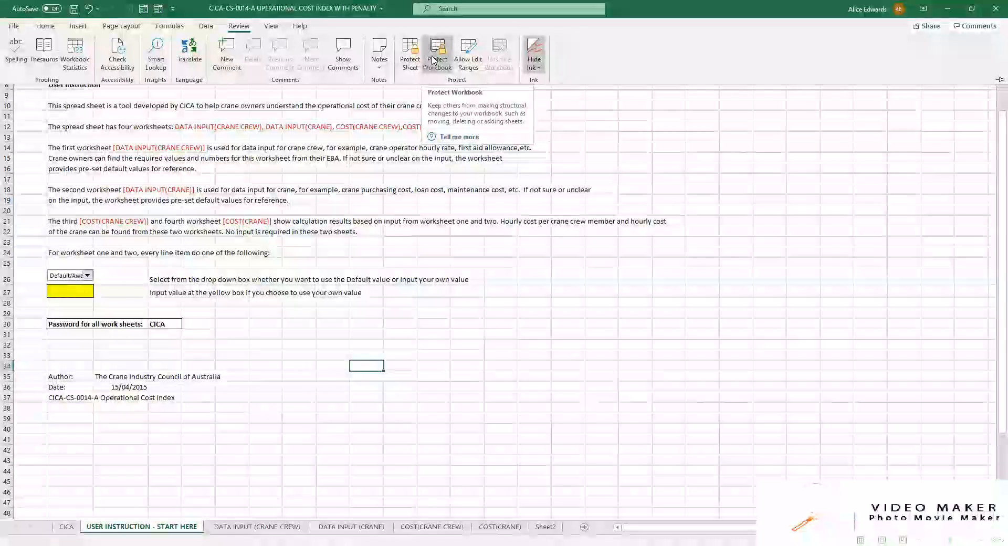
pyautogui.click(436, 58)
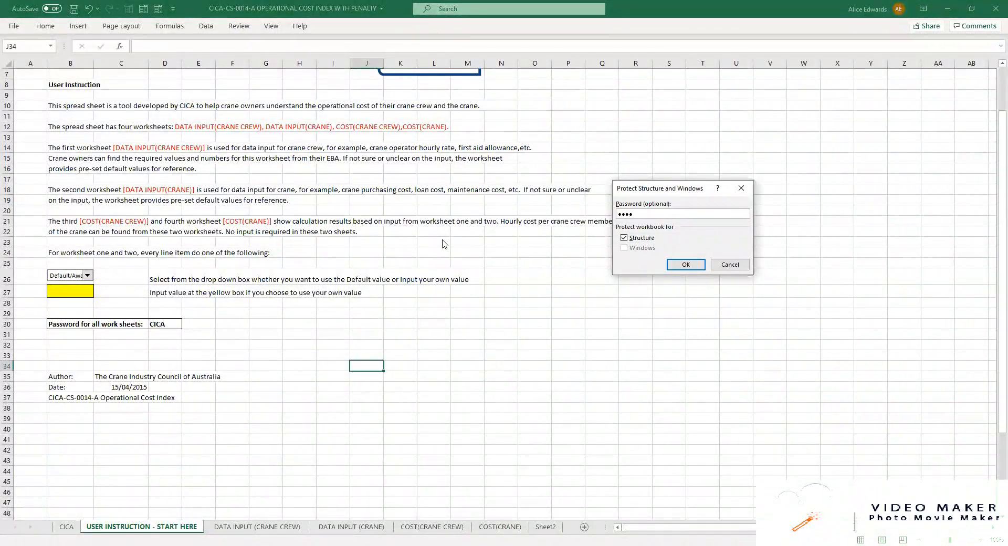
pyautogui.click(693, 269)
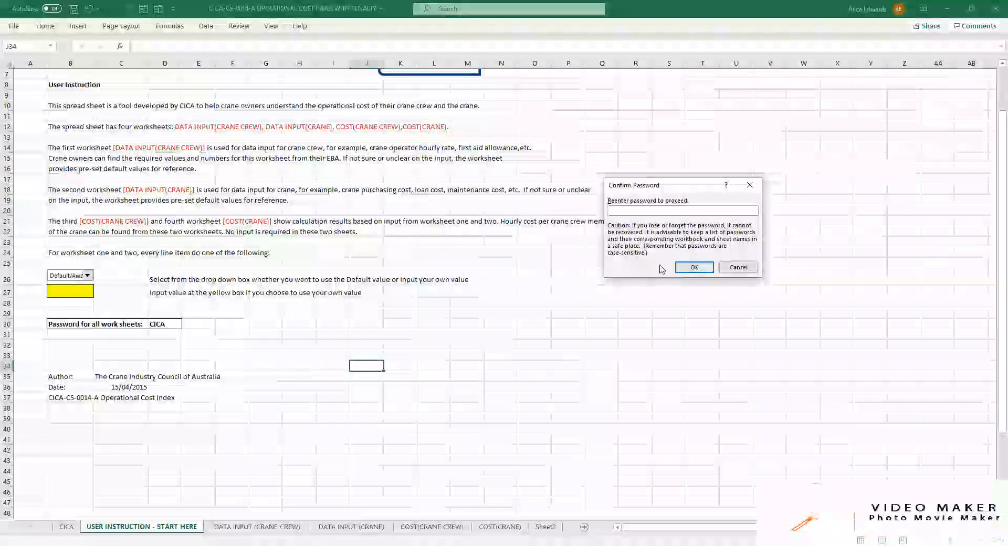
pyautogui.write('C')
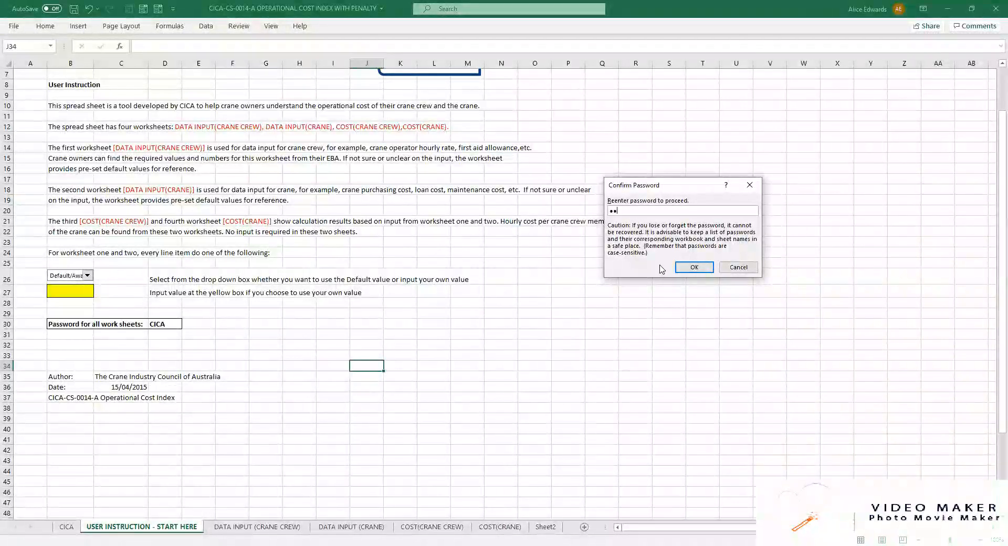
pyautogui.click(692, 267)
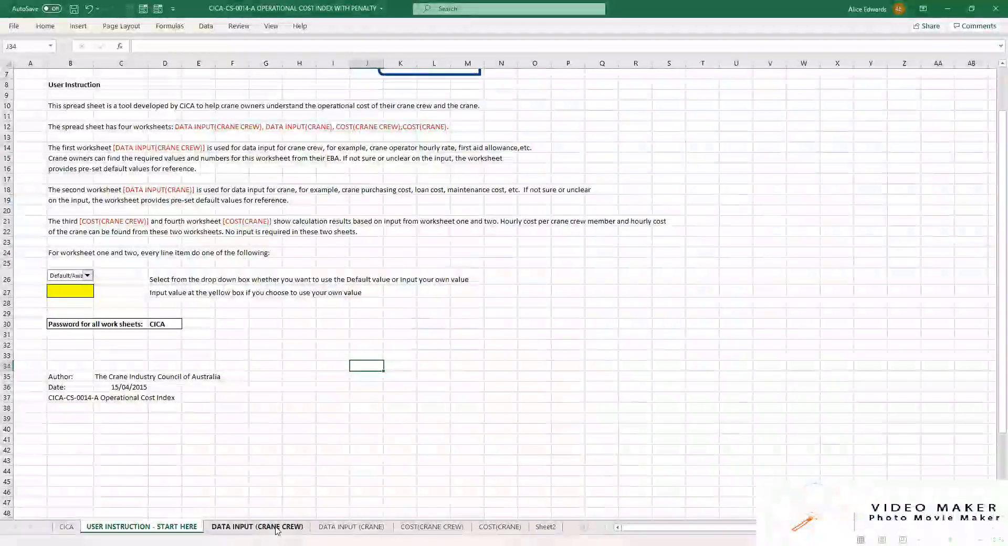
# Step: Go back to DATA INPUT (CRANE CREW) and review down to the Hours 'Lost' per week note
pyautogui.click(276, 526)
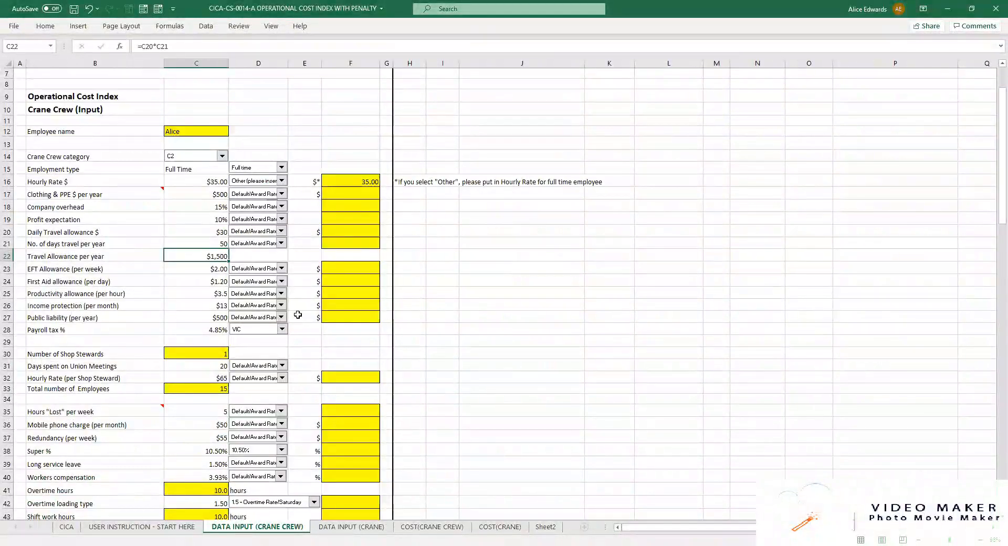
pyautogui.scroll(-1, 297, 315)
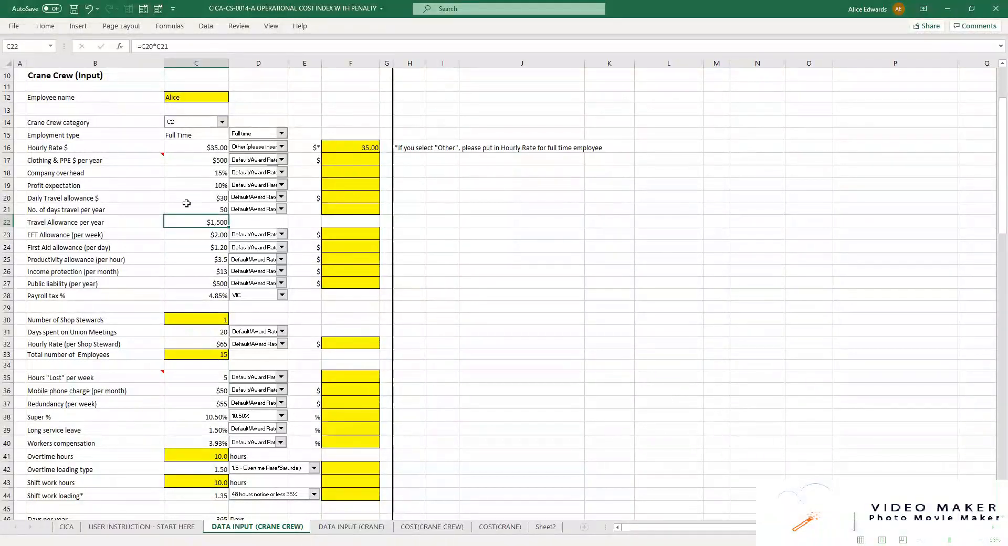
pyautogui.scroll(-1, 51, 185)
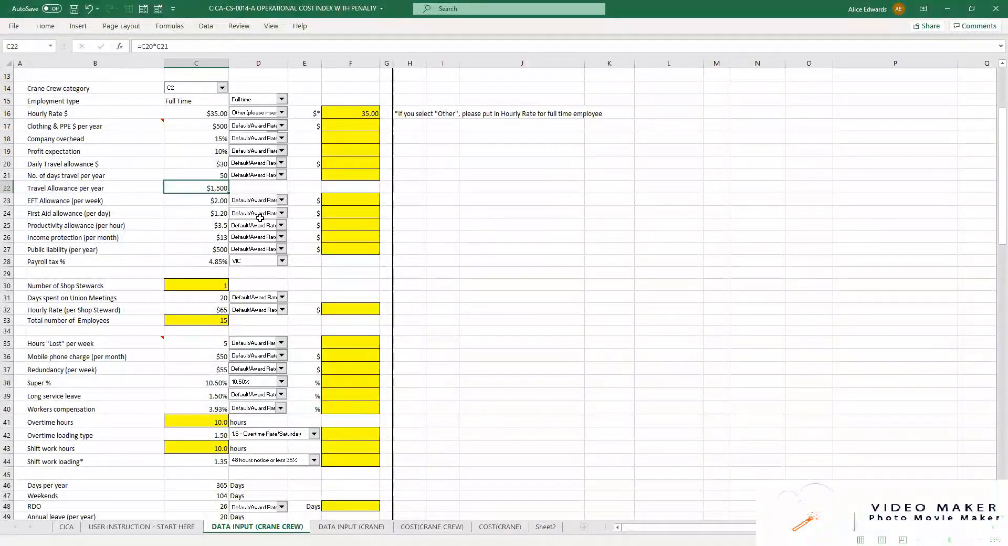
pyautogui.scroll(-1, 262, 224)
pyautogui.scroll(-2, 261, 224)
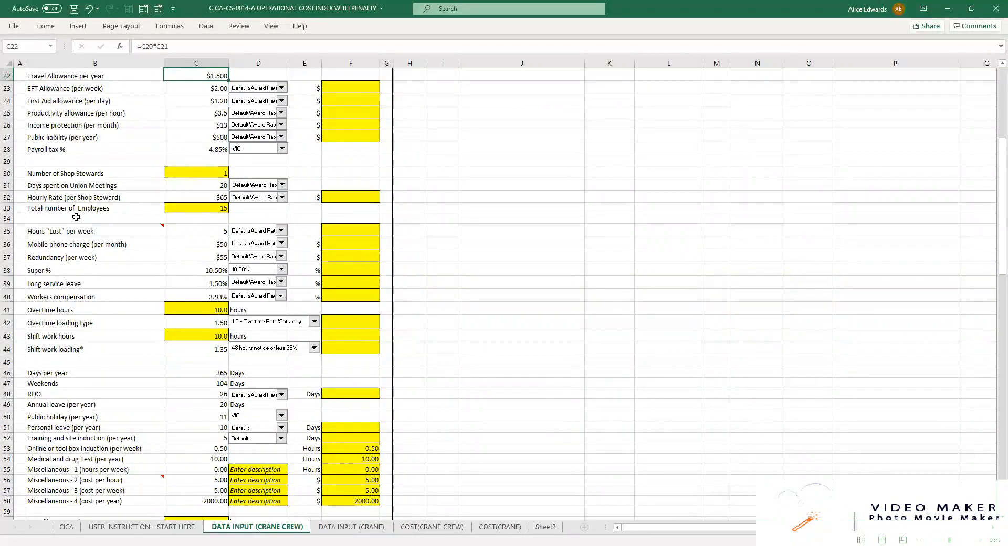
pyautogui.scroll(1, 76, 217)
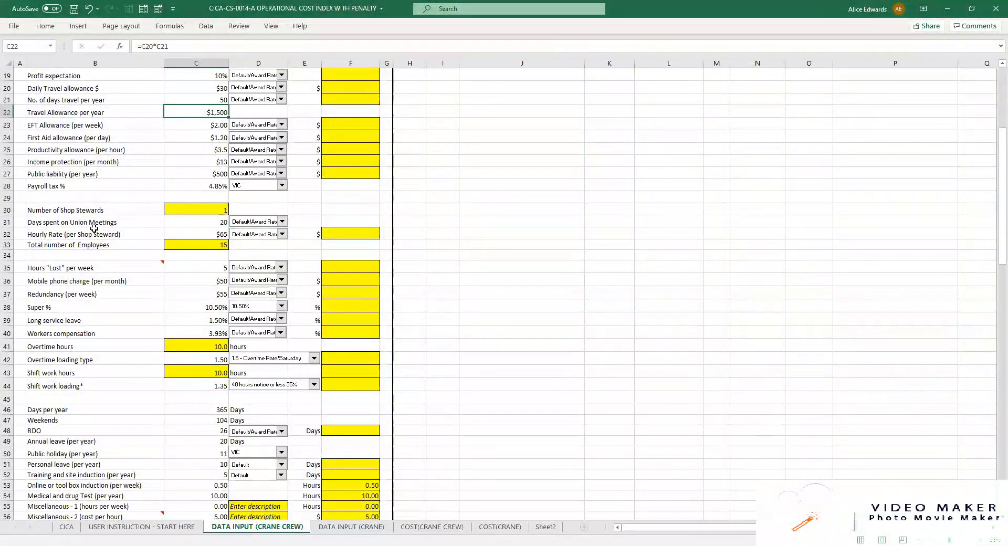
pyautogui.scroll(-2, 47, 197)
pyautogui.moveTo(47, 197)
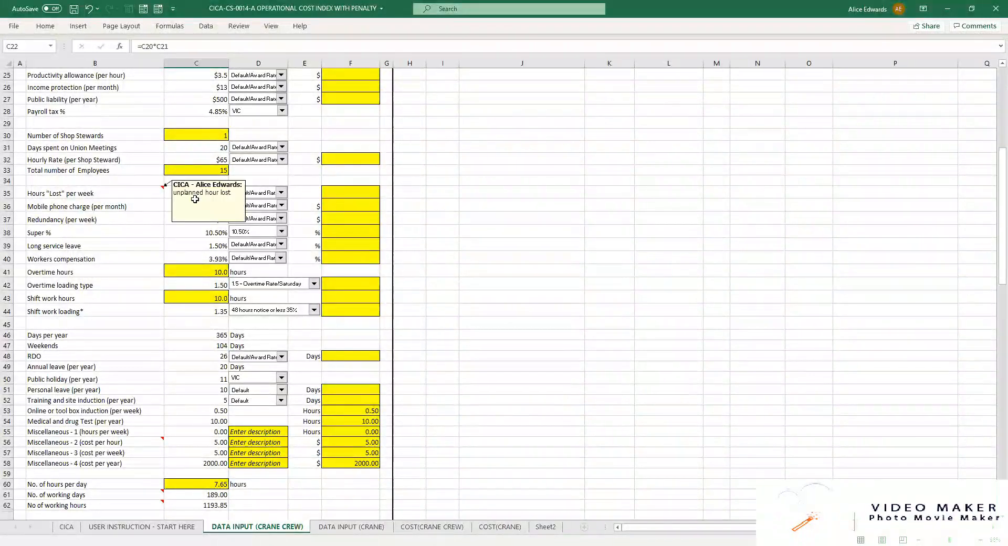
pyautogui.moveTo(128, 195)
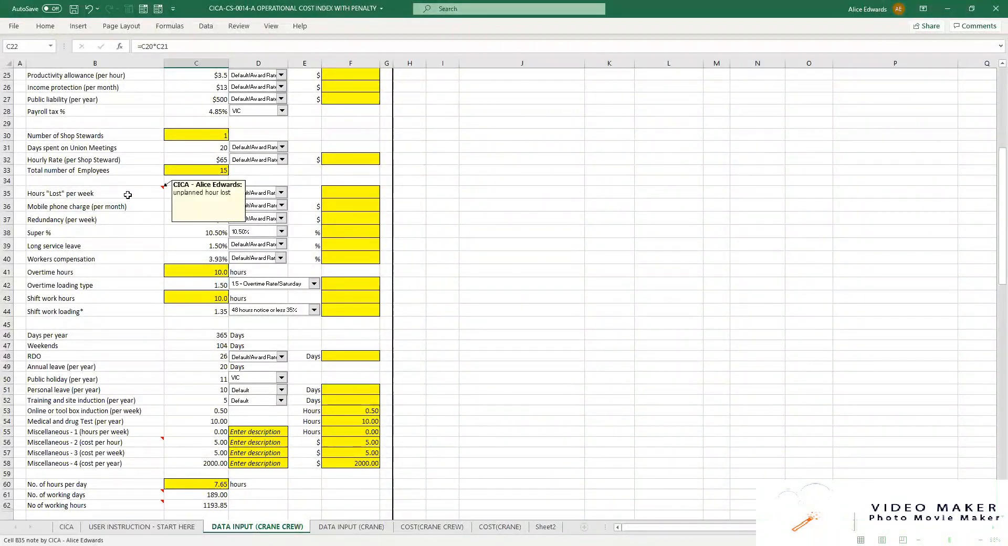
pyautogui.scroll(-1, 127, 195)
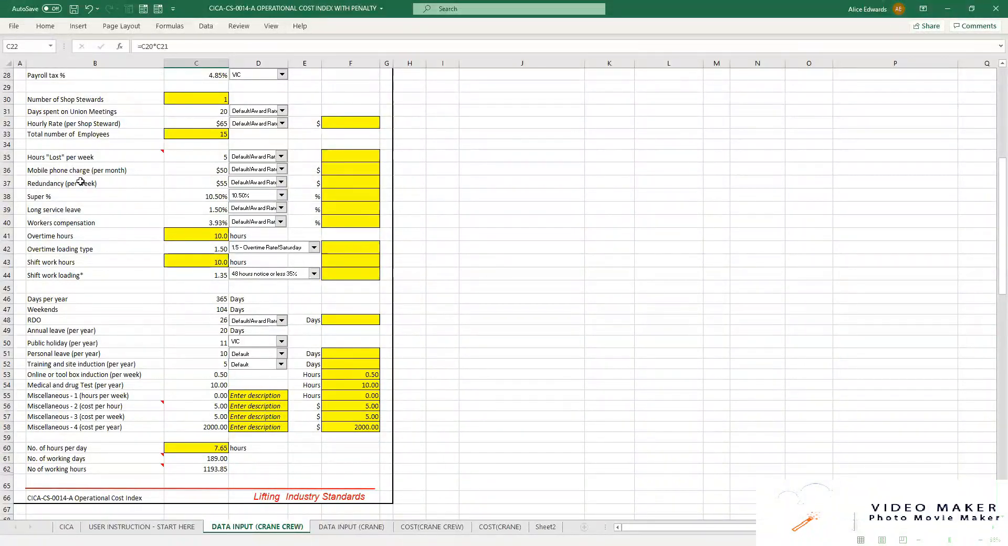
pyautogui.scroll(-1, 80, 181)
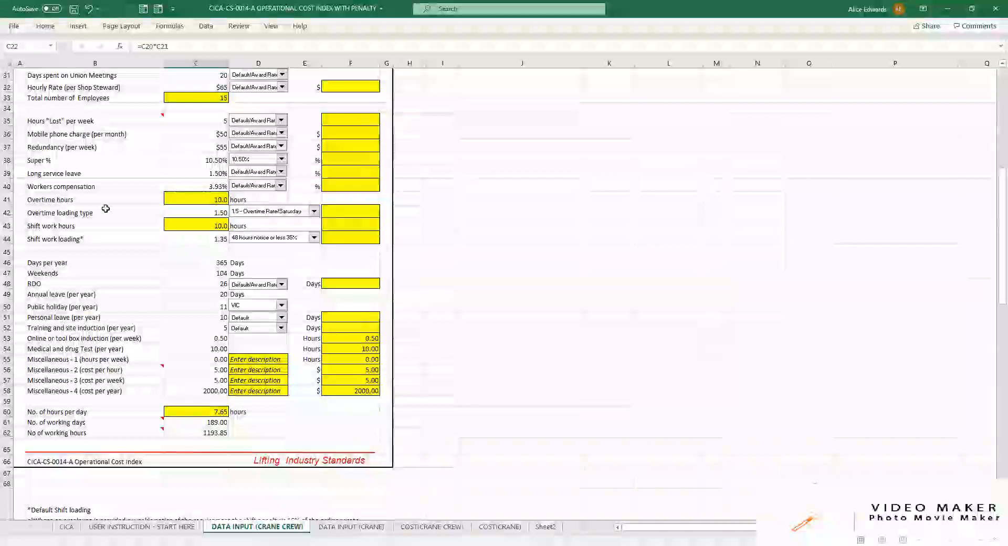
# Step: Set the D42 overtime loading type to '2 - Overtime Rate/Sunday' (2.00)
pyautogui.click(314, 212)
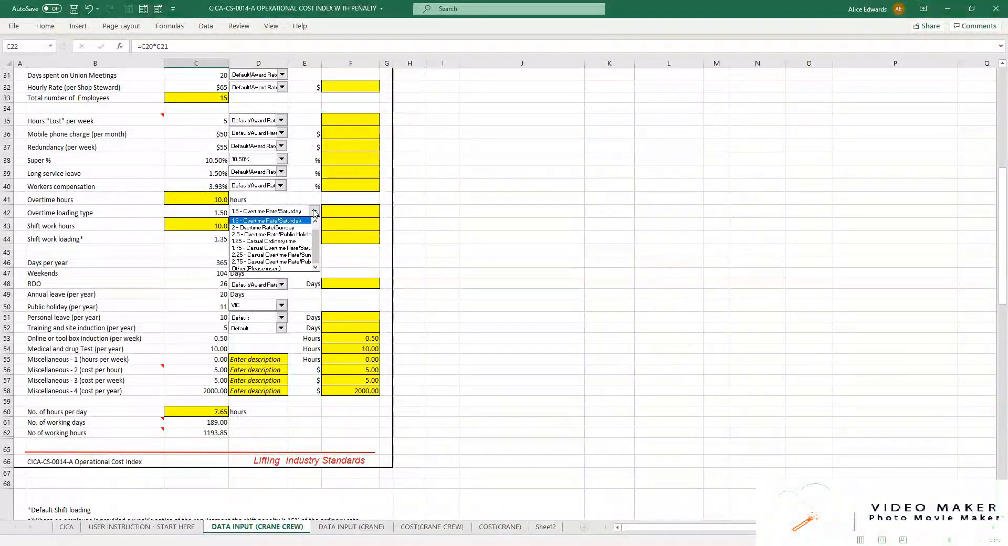
pyautogui.click(259, 228)
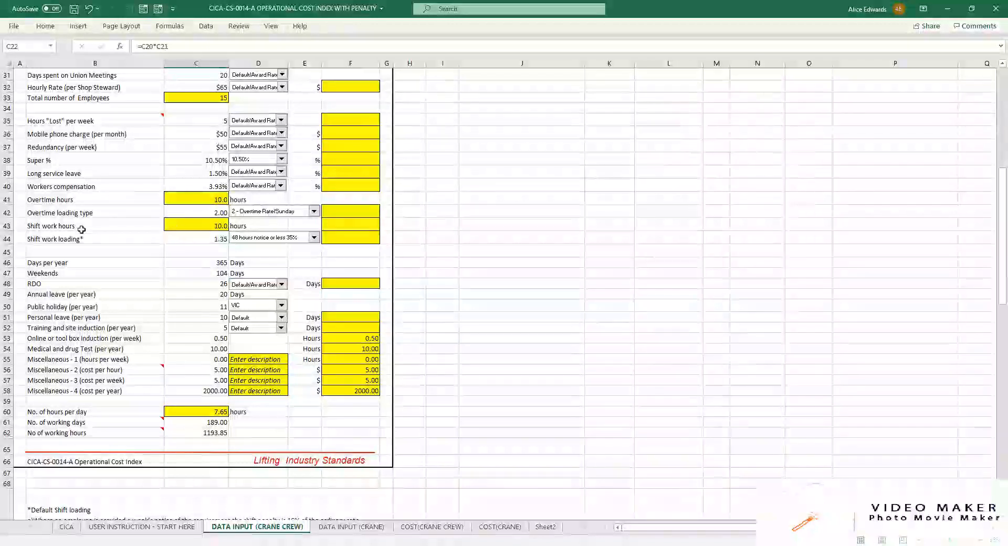
pyautogui.scroll(-1, 81, 229)
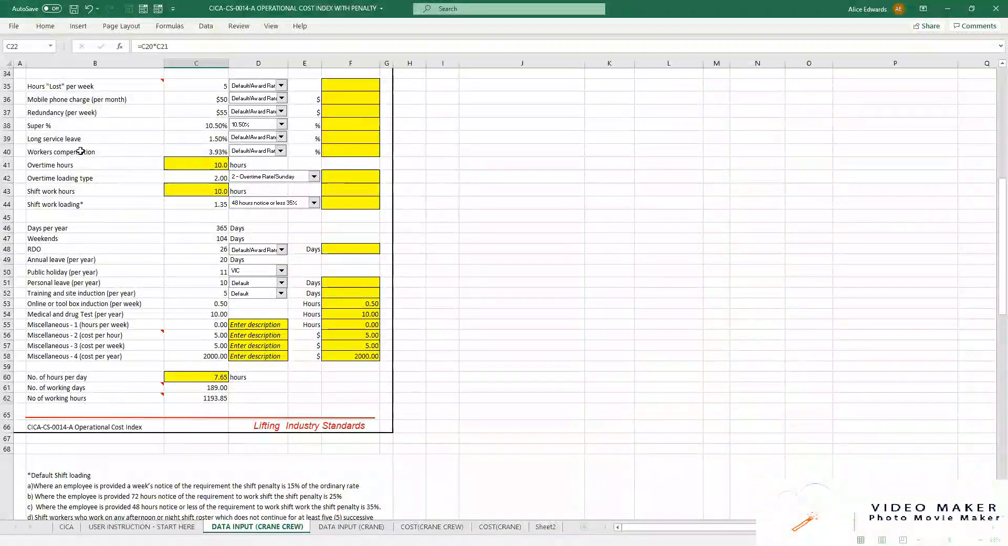
pyautogui.scroll(-1, 80, 151)
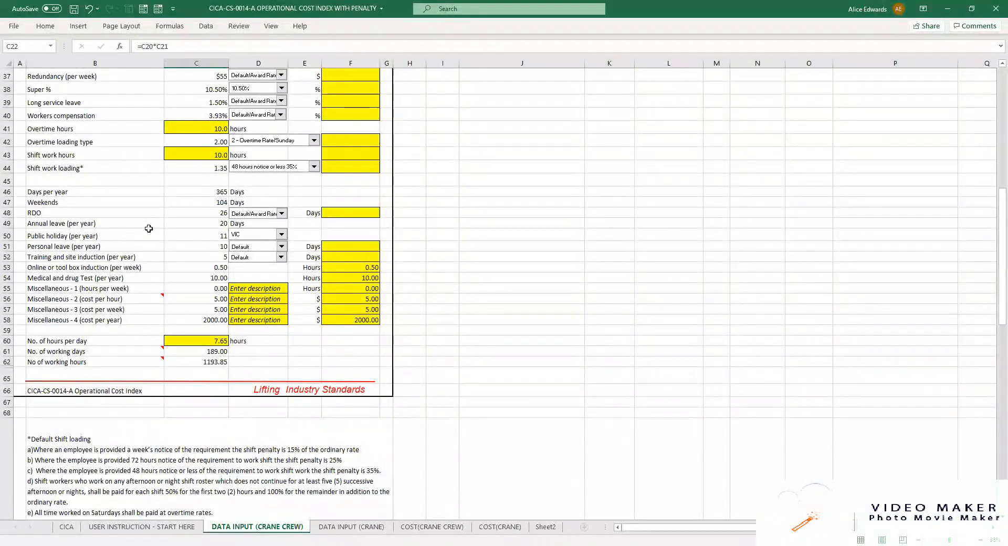
pyautogui.scroll(-1, 148, 227)
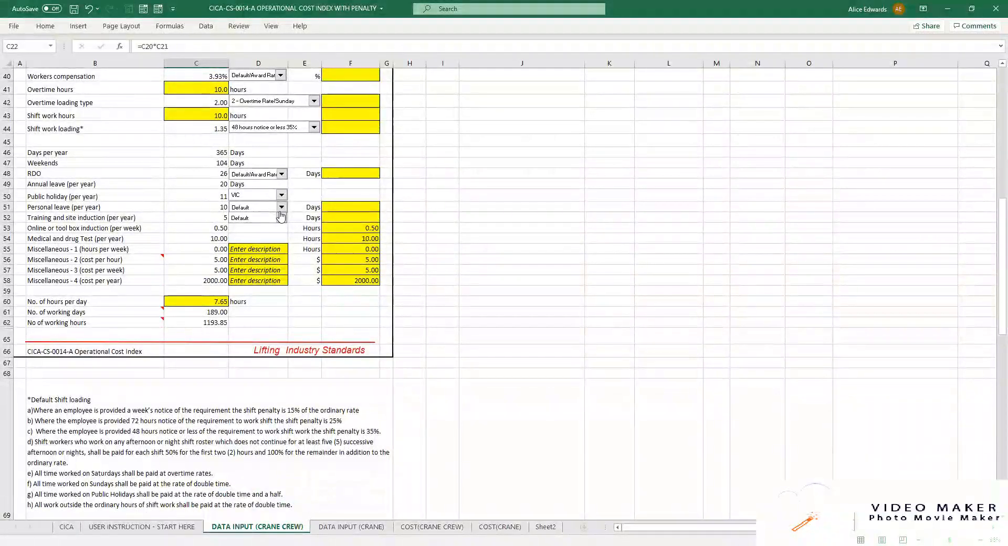
# Step: Base public holidays on NSW (9 days), leaving the D48 RDO option unchanged
pyautogui.click(282, 195)
pyautogui.click(237, 217)
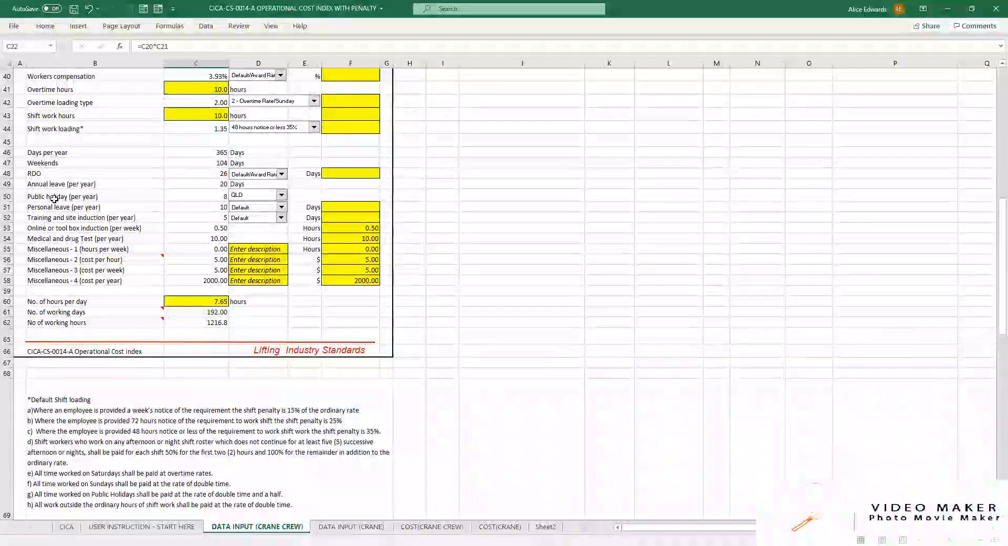
pyautogui.click(284, 194)
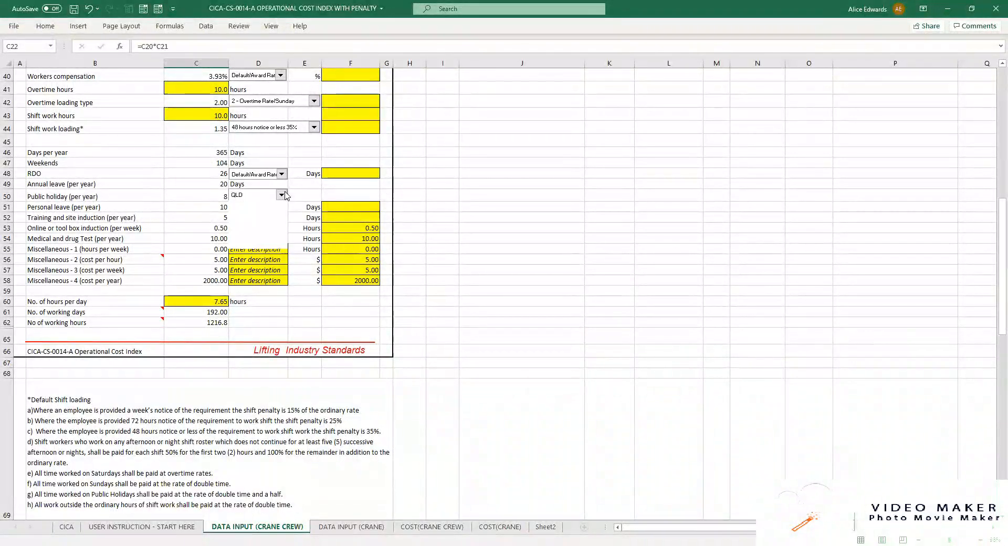
pyautogui.click(250, 215)
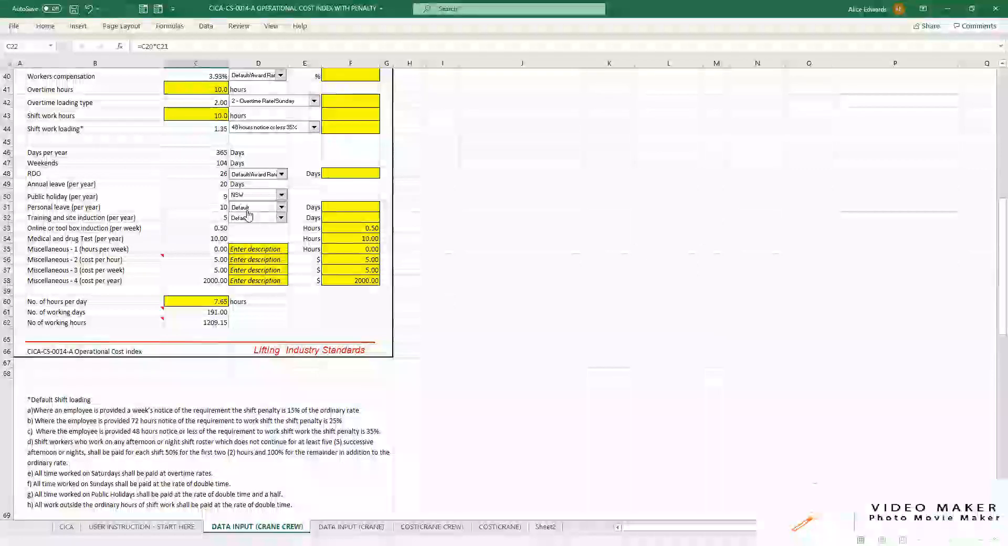
pyautogui.click(282, 179)
pyautogui.click(282, 179)
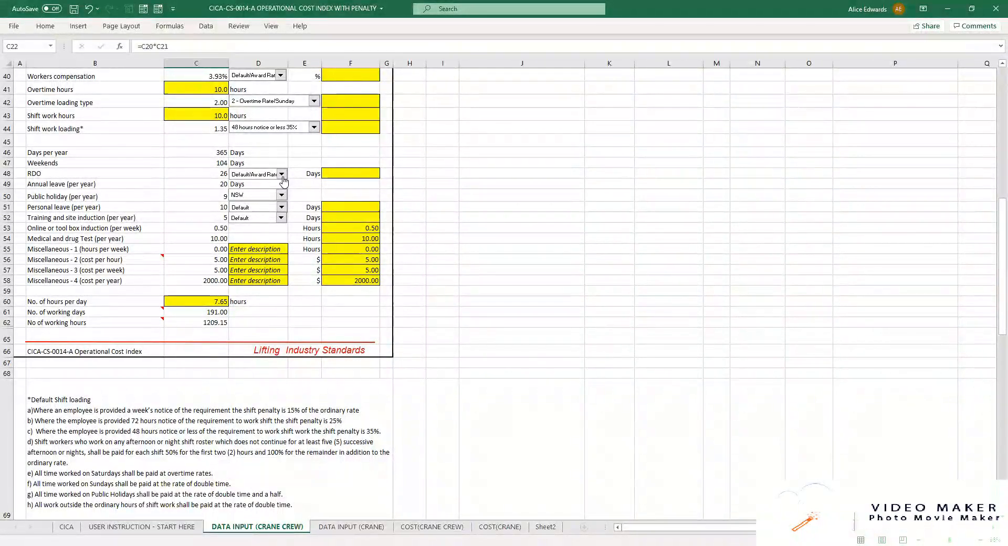
pyautogui.scroll(-1, 174, 210)
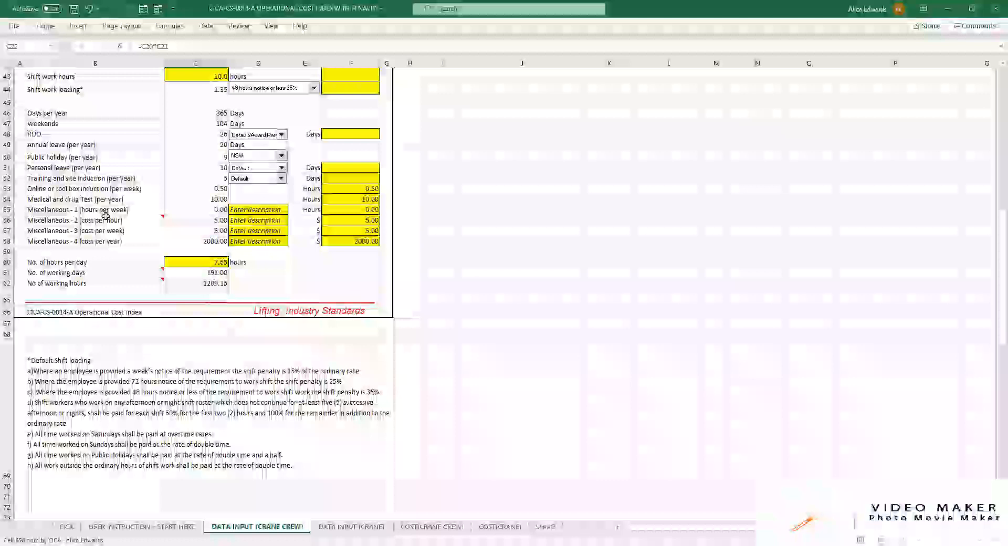
pyautogui.moveTo(126, 207)
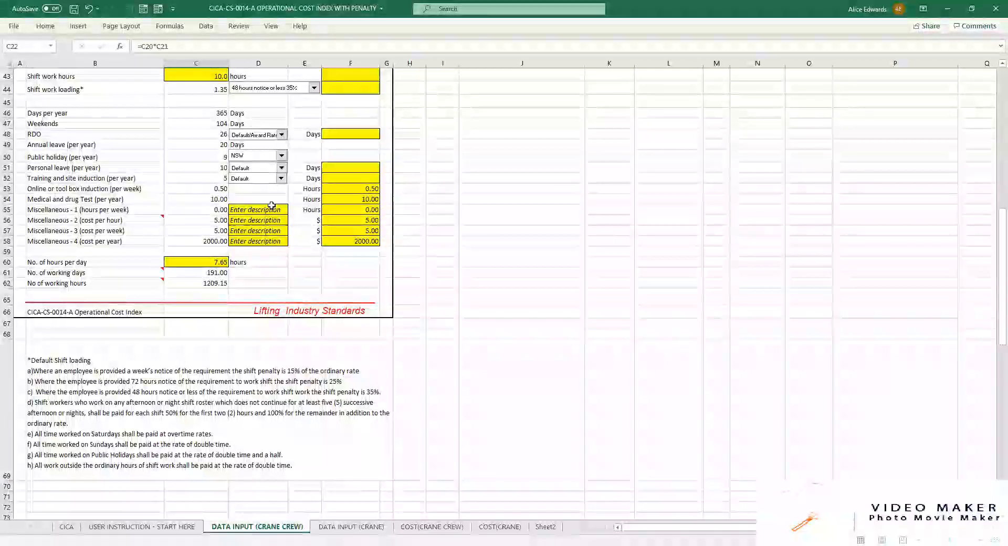
pyautogui.scroll(3, 271, 205)
pyautogui.scroll(-2, 272, 209)
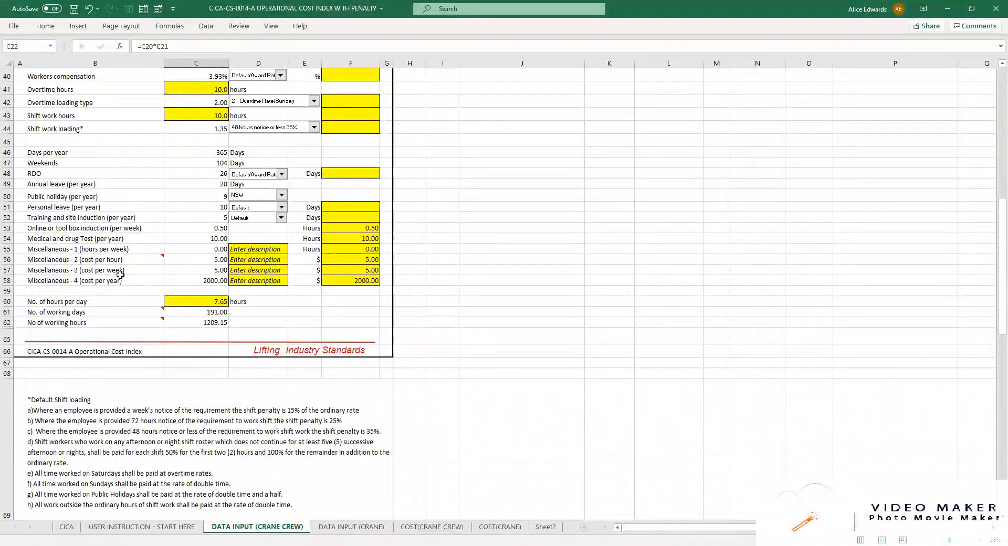
pyautogui.moveTo(131, 259)
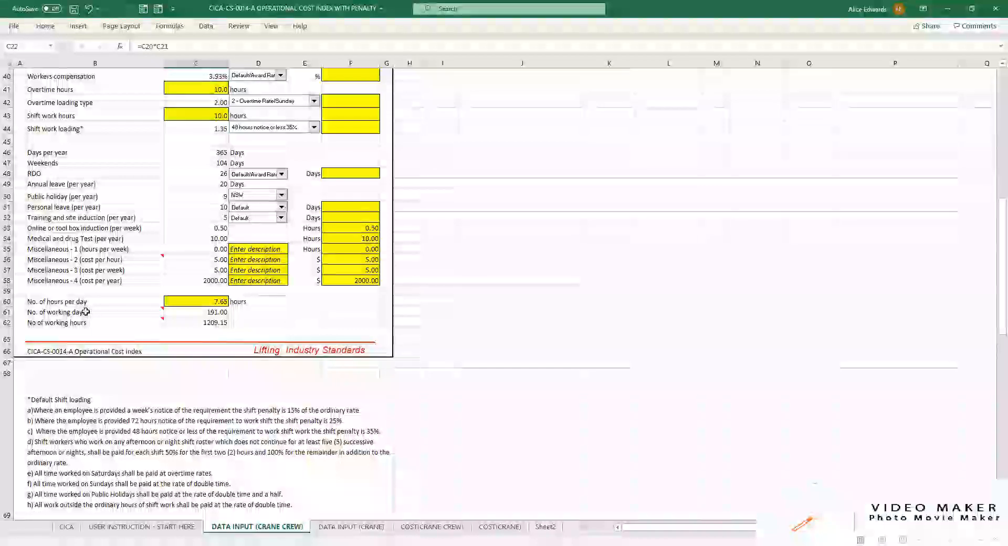
pyautogui.moveTo(131, 321)
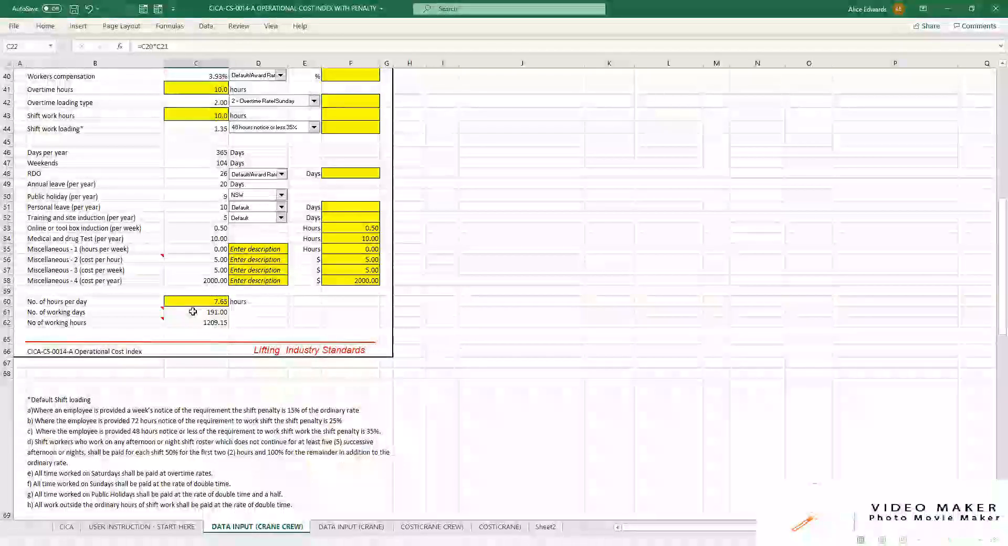
pyautogui.scroll(1, 193, 312)
pyautogui.scroll(12, 192, 311)
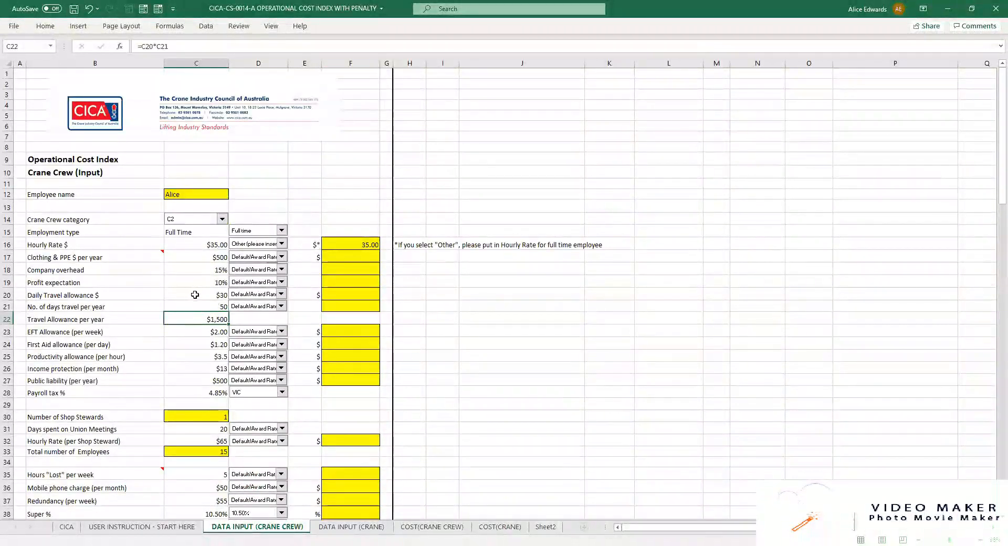
pyautogui.click(423, 527)
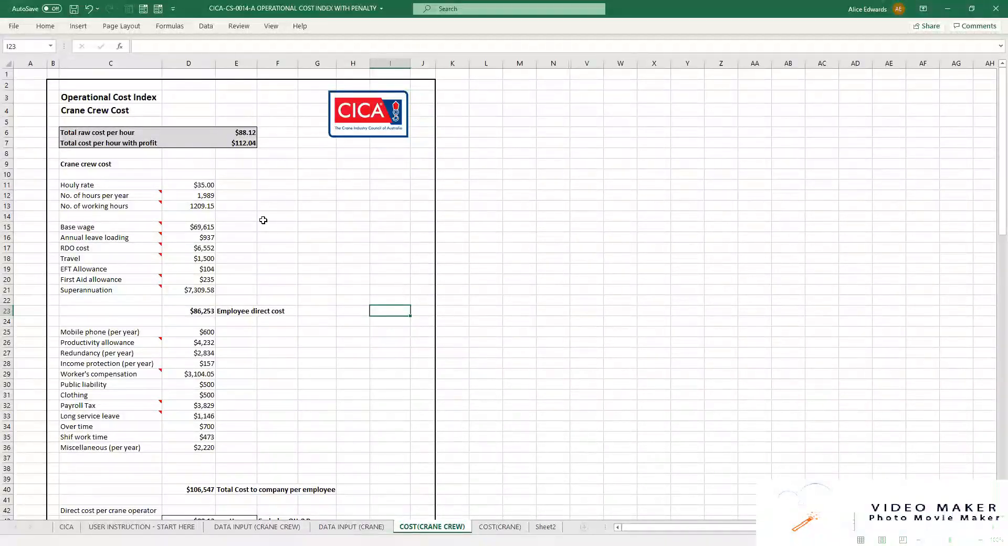
pyautogui.click(237, 132)
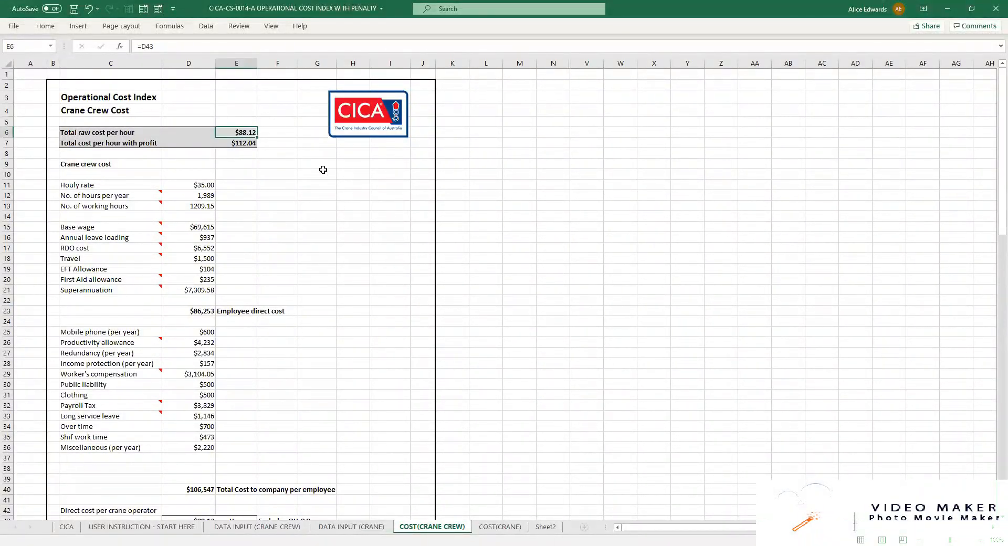
pyautogui.click(270, 528)
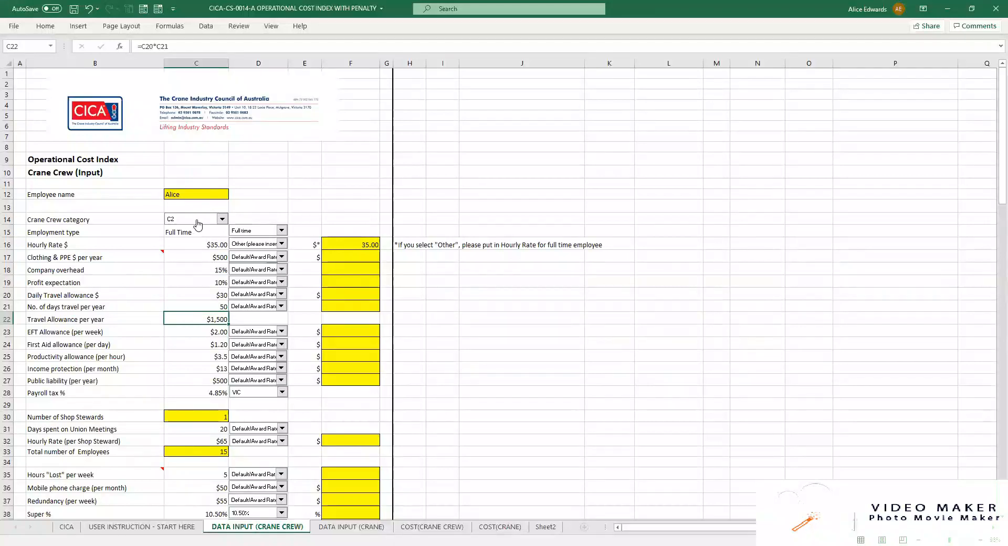
pyautogui.scroll(-1, 190, 229)
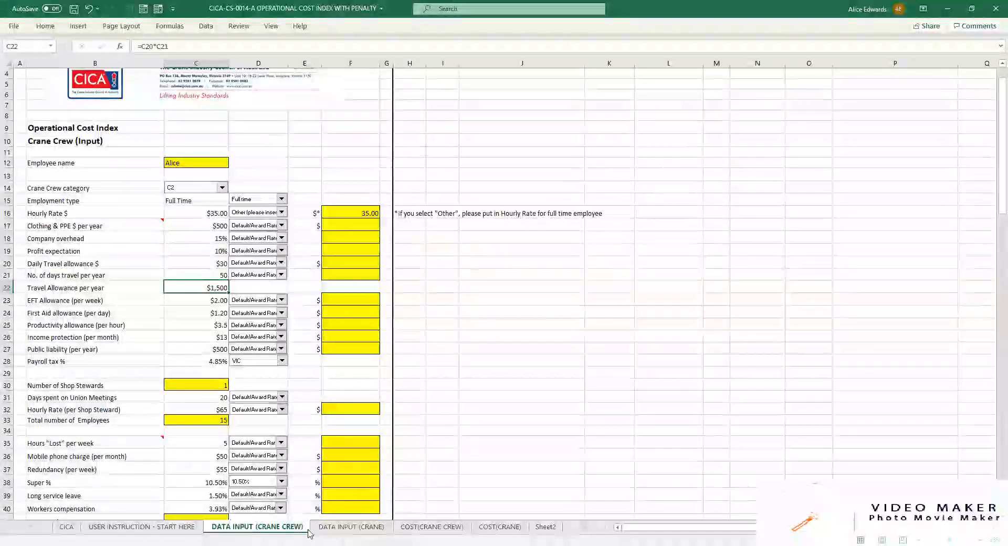
pyautogui.scroll(-2, 191, 292)
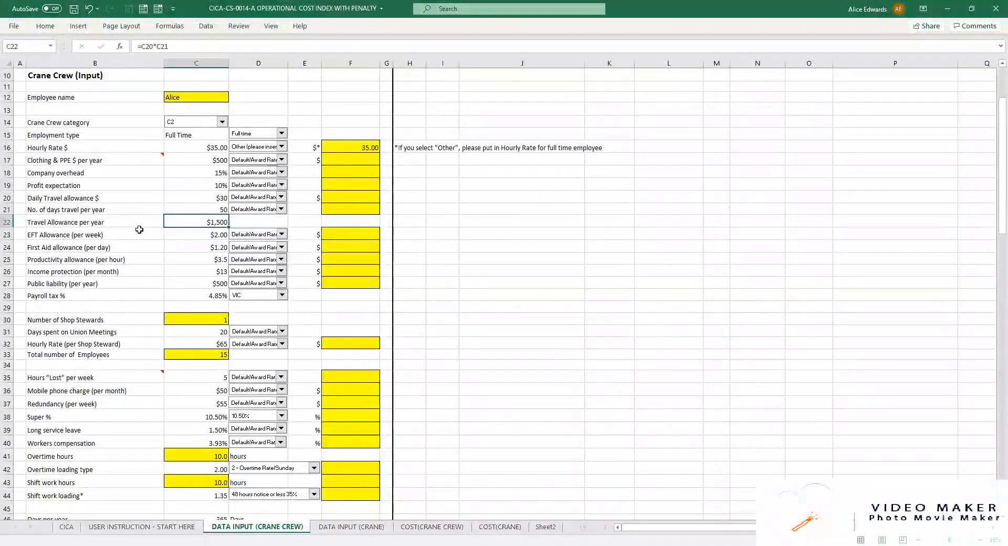
# Step: Review COST (CRANE CREW): $106,547 per employee, $60.55 weekday overtime; then return to DATA INPUT (CRANE CREW)
pyautogui.moveTo(116, 158)
pyautogui.click(432, 526)
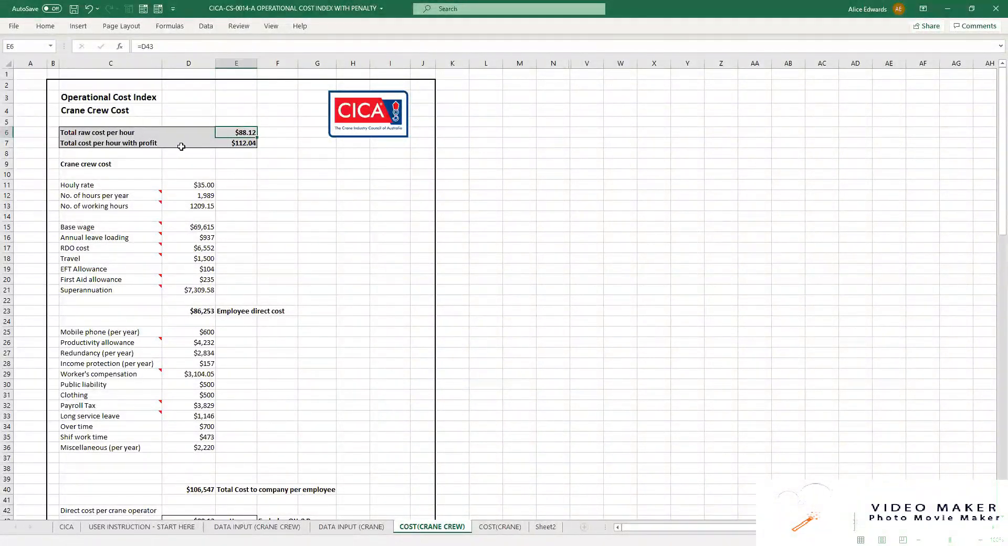
pyautogui.click(234, 144)
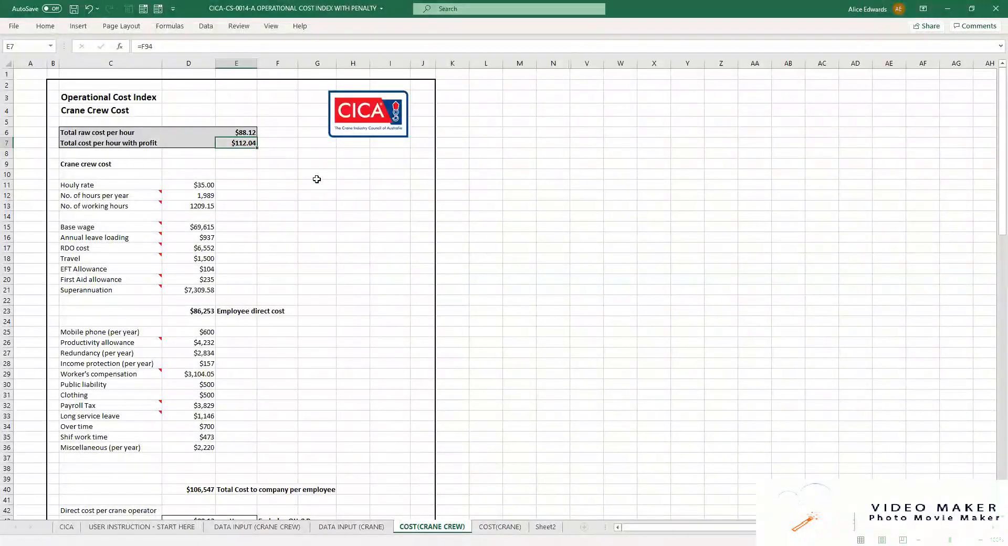
pyautogui.scroll(-7, 317, 179)
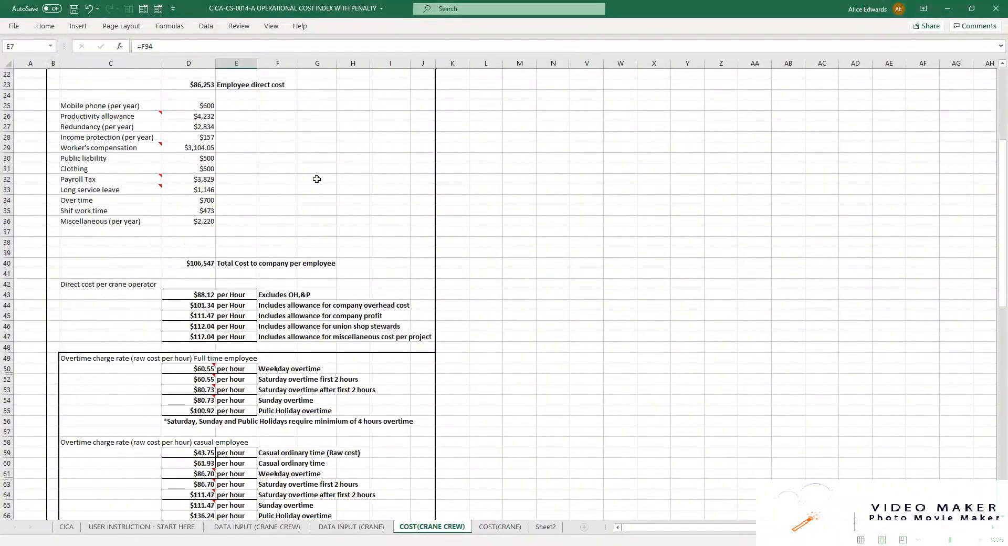
pyautogui.scroll(-5, 316, 178)
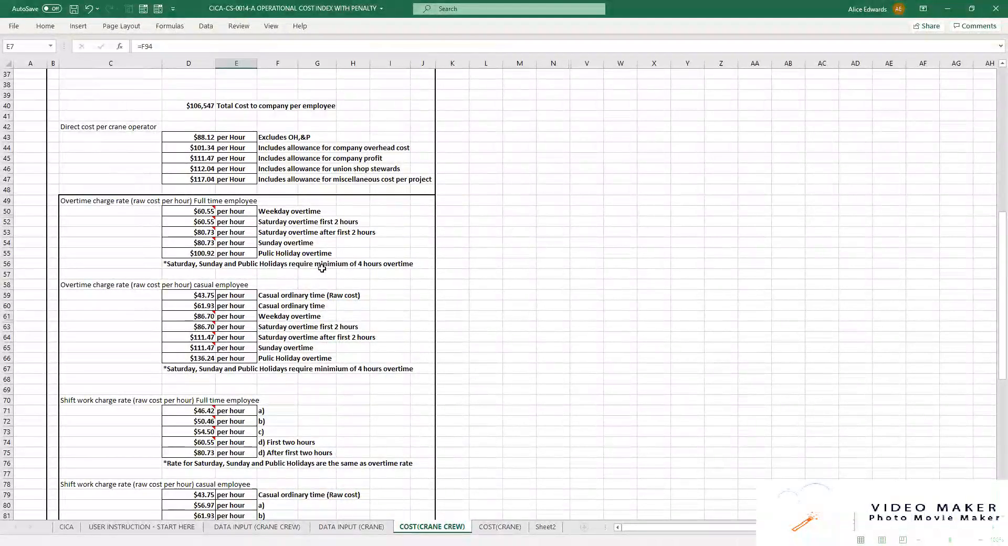
pyautogui.moveTo(192, 206)
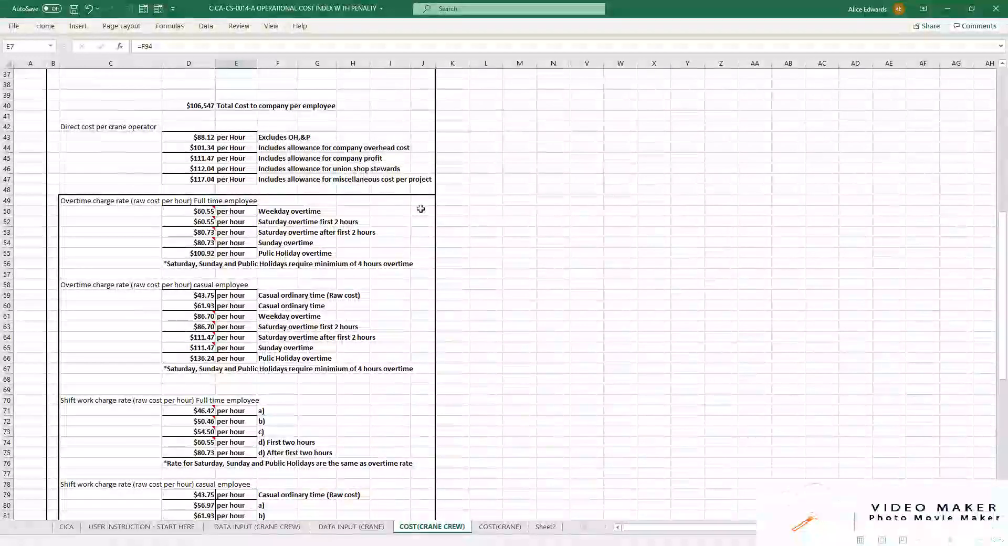
pyautogui.scroll(12, 420, 209)
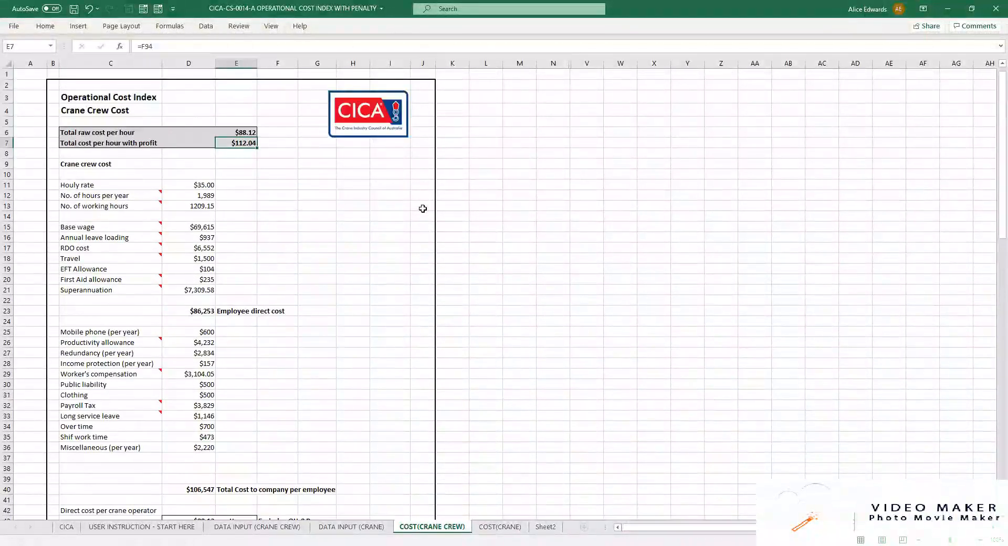
pyautogui.scroll(-15, 423, 209)
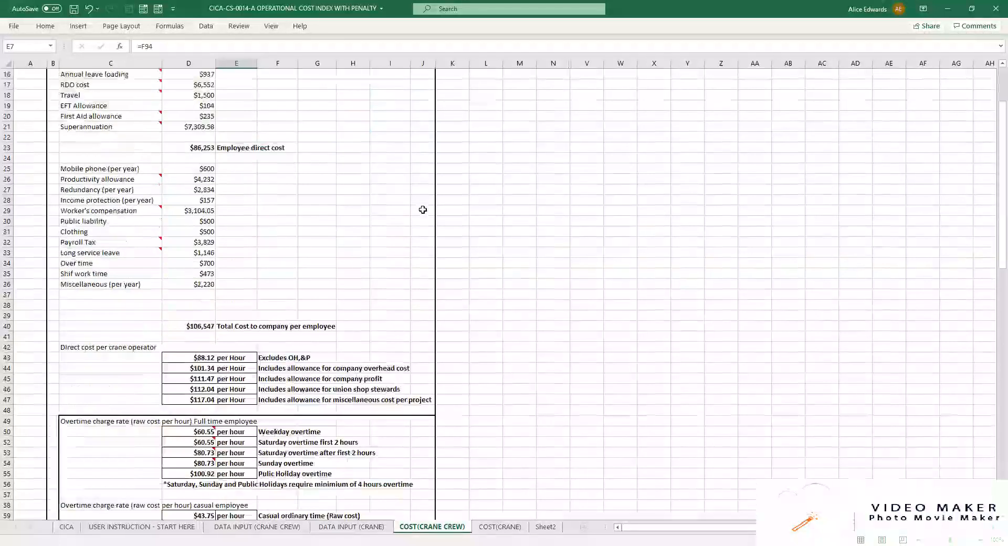
pyautogui.scroll(15, 422, 209)
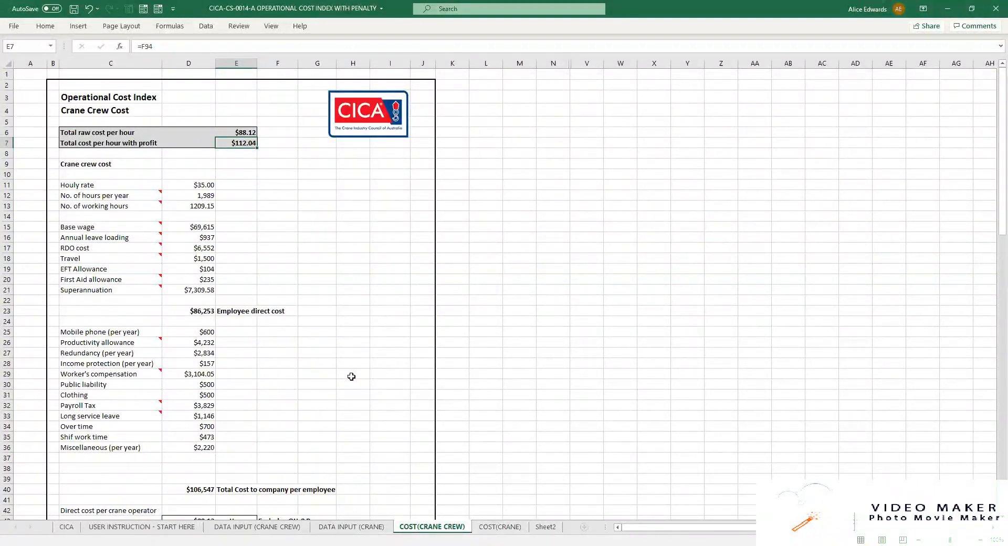
pyautogui.click(272, 527)
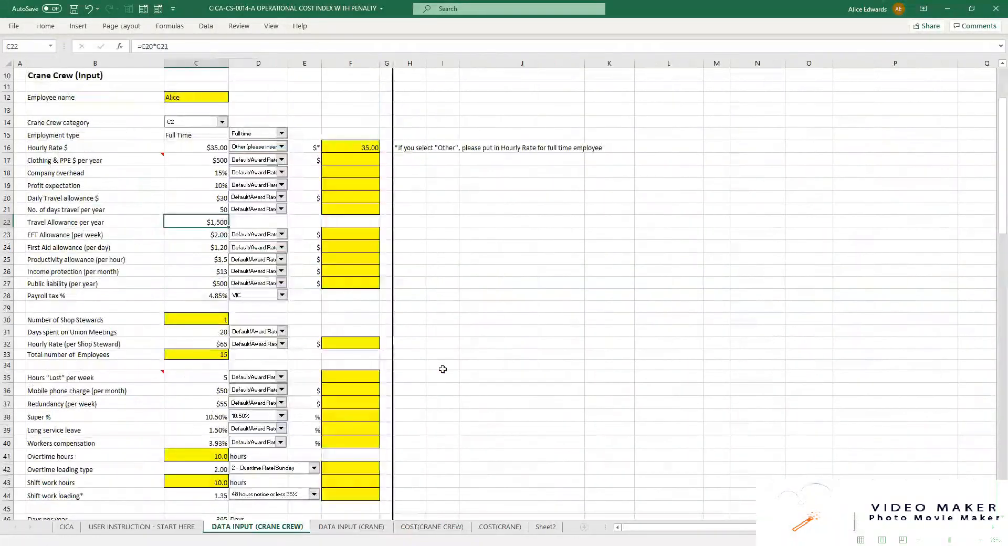
# Step: Open DATA INPUT (CRANE) and check the $400,000 loan, 5-year pay off period and 7% finance rate
pyautogui.click(351, 527)
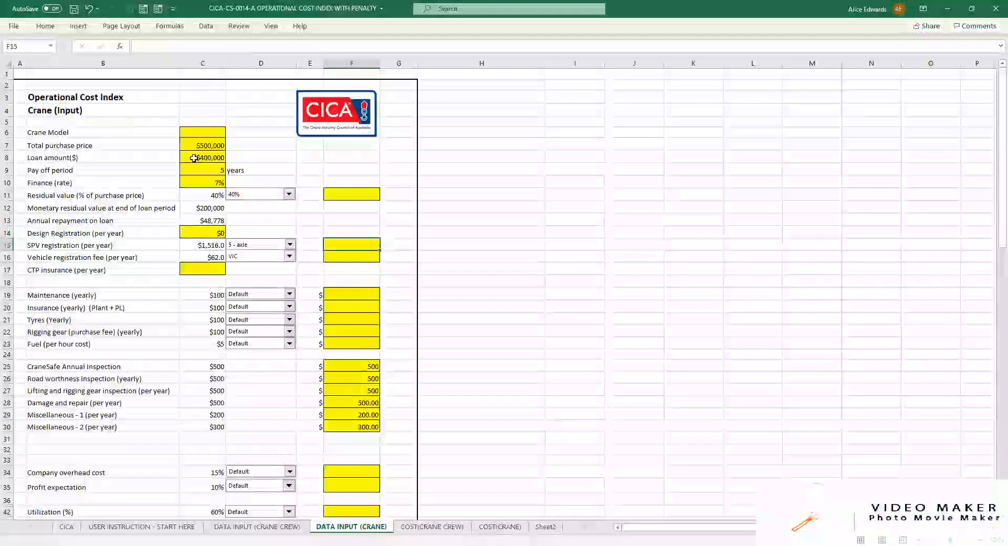
pyautogui.click(213, 173)
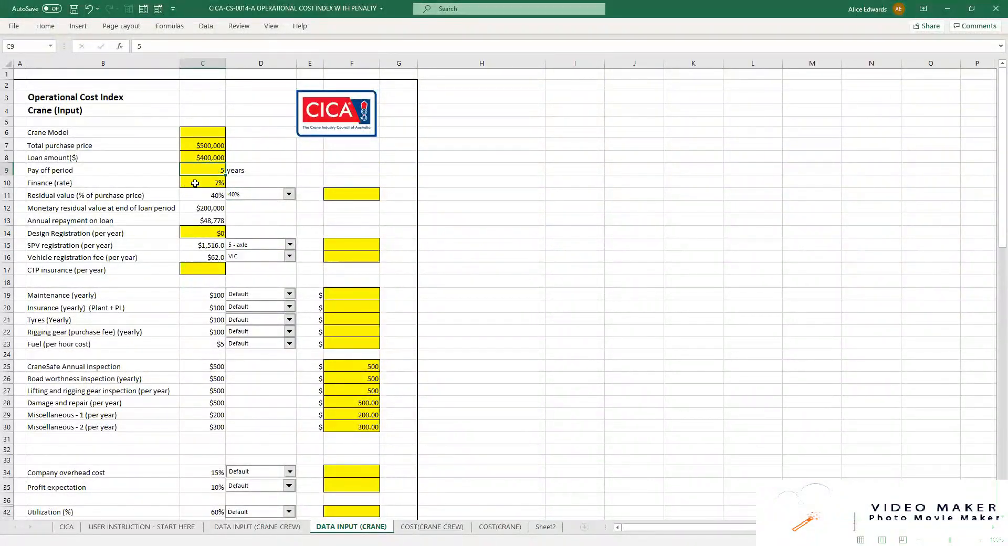
pyautogui.click(200, 183)
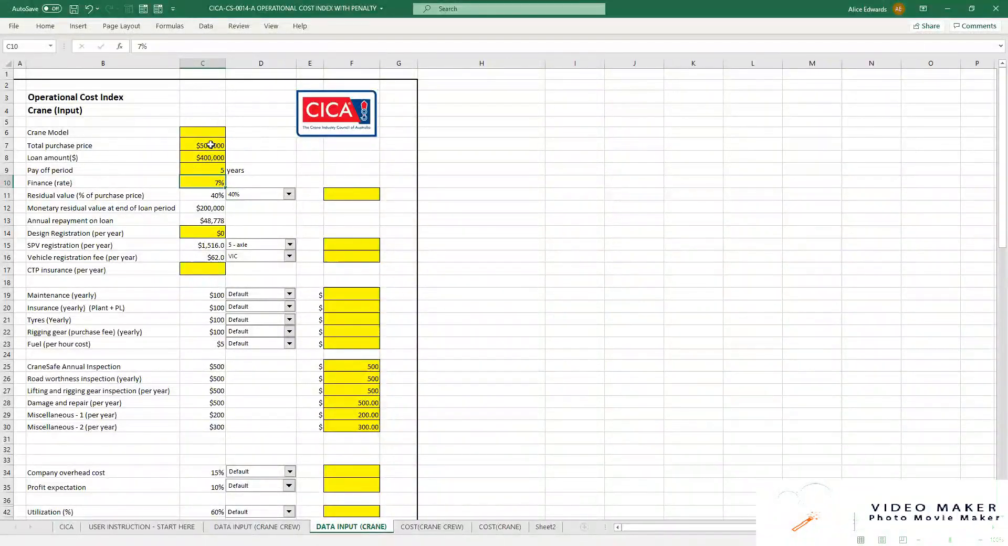
pyautogui.moveTo(211, 145); pyautogui.dragTo(202, 183)
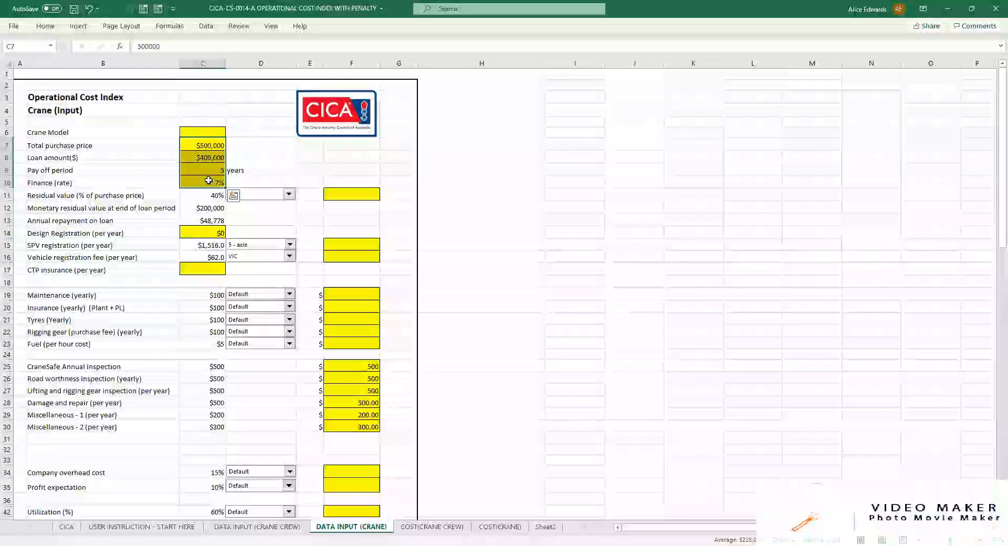
pyautogui.click(193, 145)
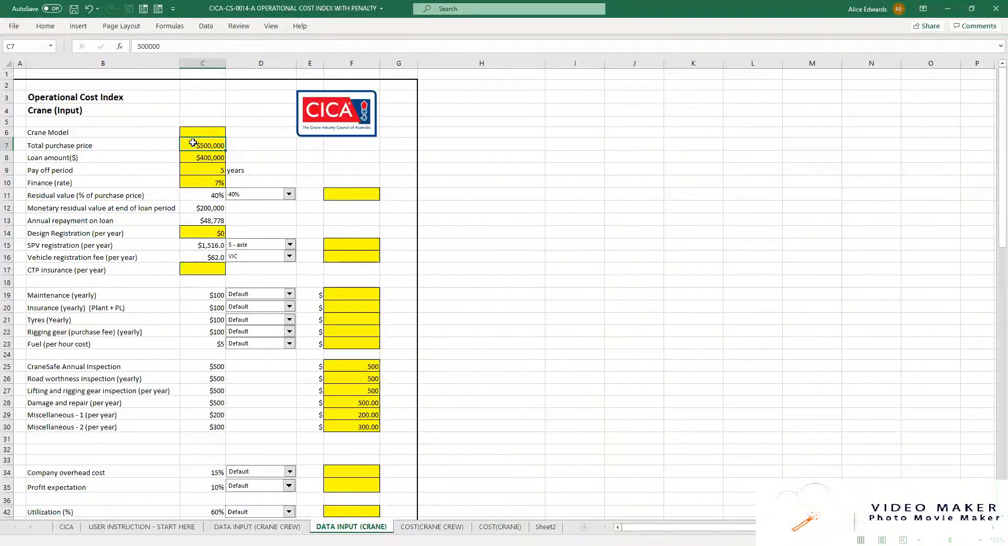
# Step: Recheck the finance rate and scroll down to review the design registration value
pyautogui.scroll(-1, 193, 142)
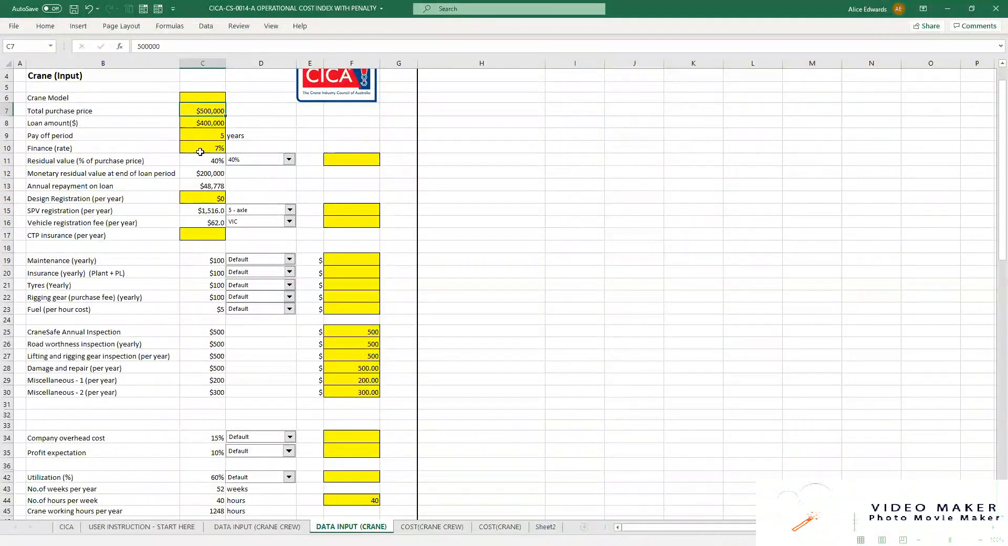
pyautogui.click(201, 149)
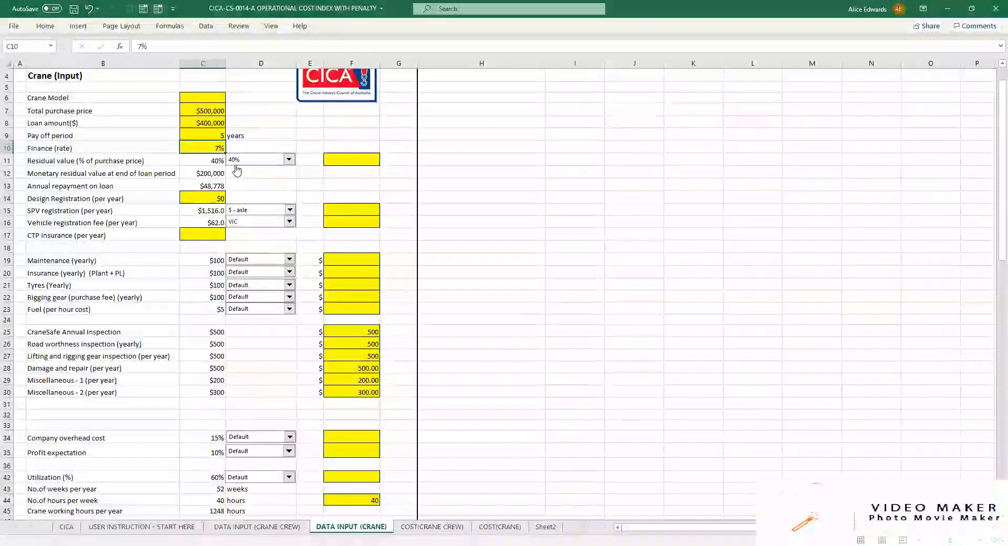
pyautogui.scroll(-1, 233, 160)
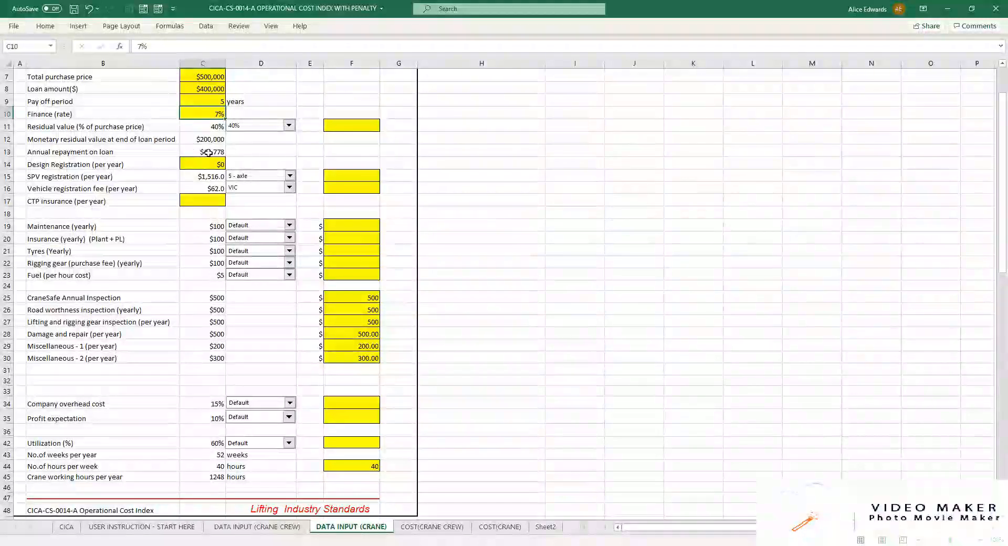
pyautogui.scroll(-1, 208, 152)
pyautogui.scroll(2, 208, 152)
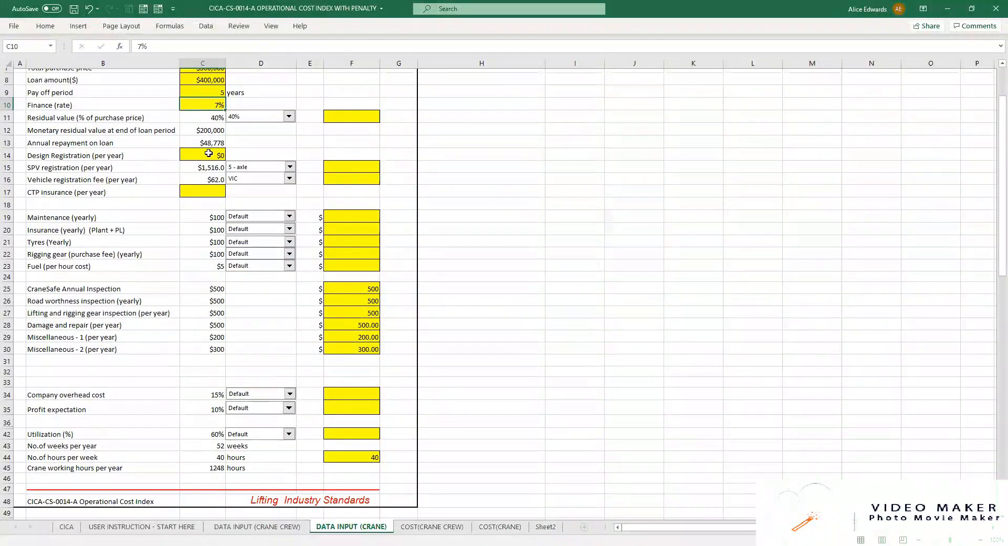
pyautogui.scroll(-1, 208, 152)
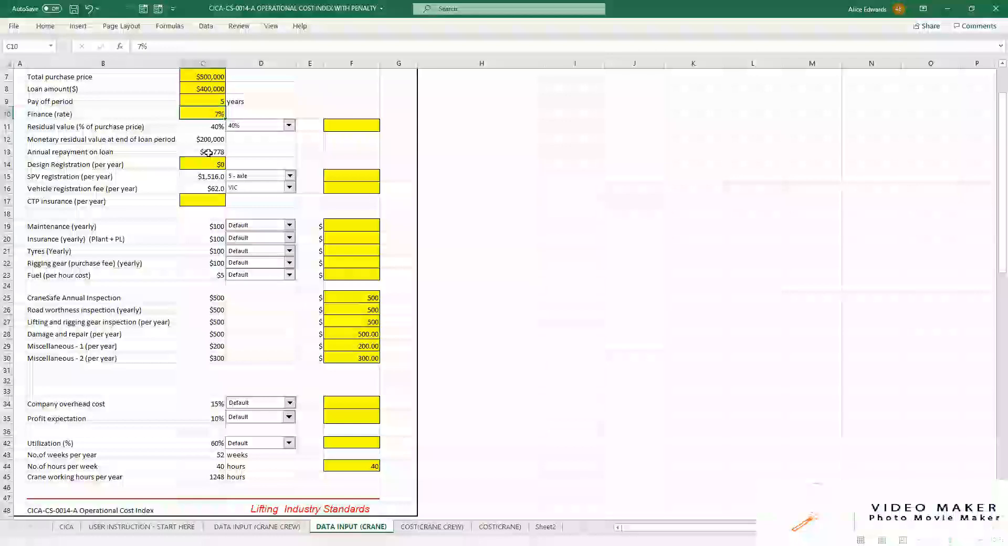
pyautogui.scroll(-1, 60, 128)
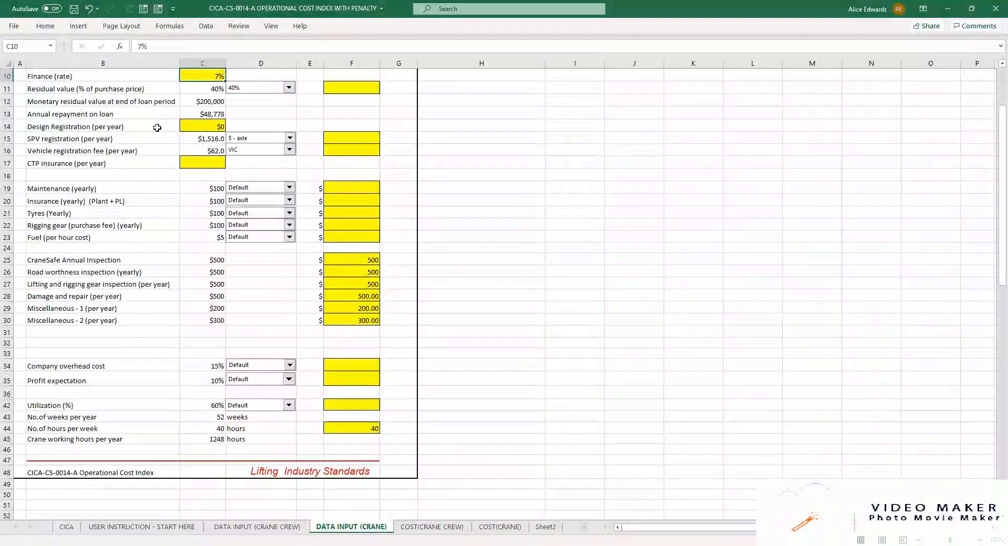
pyautogui.click(189, 127)
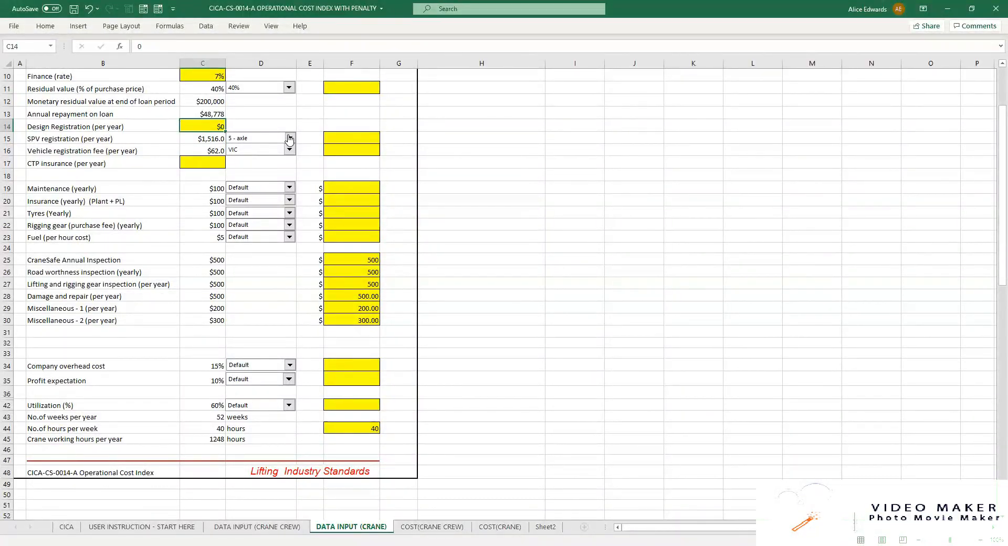
# Step: Try 4 - axle, 3 - axle and 9 - axle for SPV registration in the D15 dropdown
pyautogui.scroll(2, 288, 137)
pyautogui.scroll(-1, 285, 135)
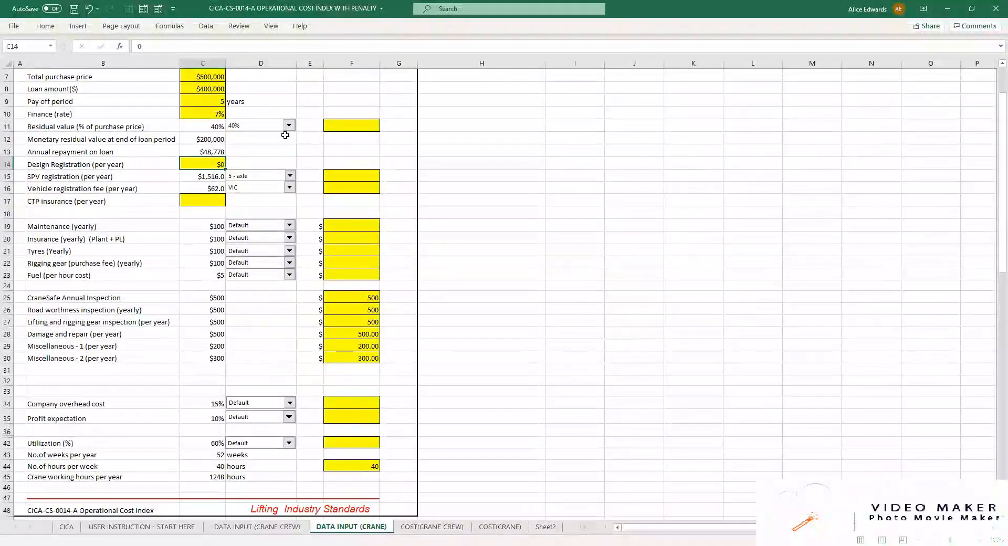
pyautogui.click(290, 176)
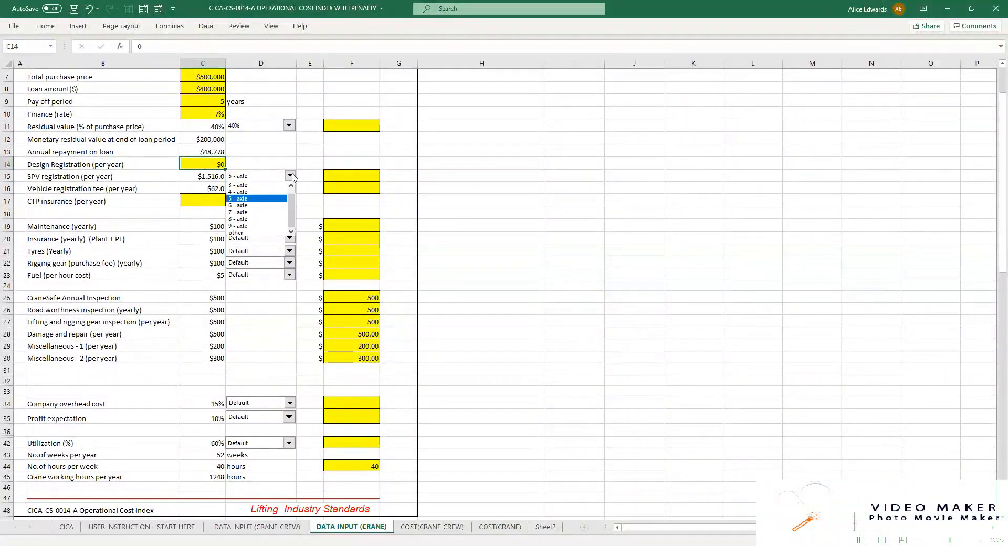
pyautogui.click(256, 197)
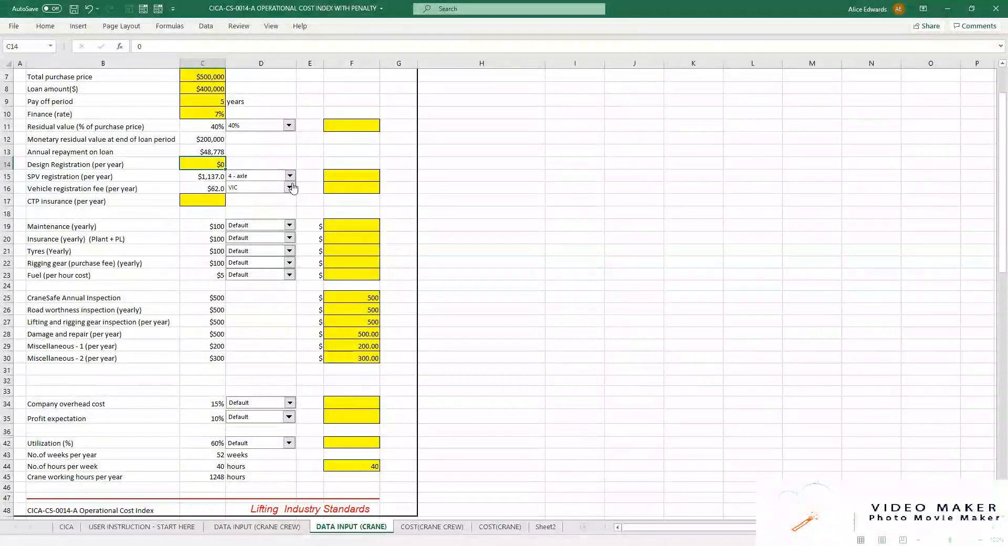
pyautogui.click(290, 176)
pyautogui.click(257, 191)
pyautogui.click(290, 175)
pyautogui.click(258, 184)
pyautogui.click(290, 175)
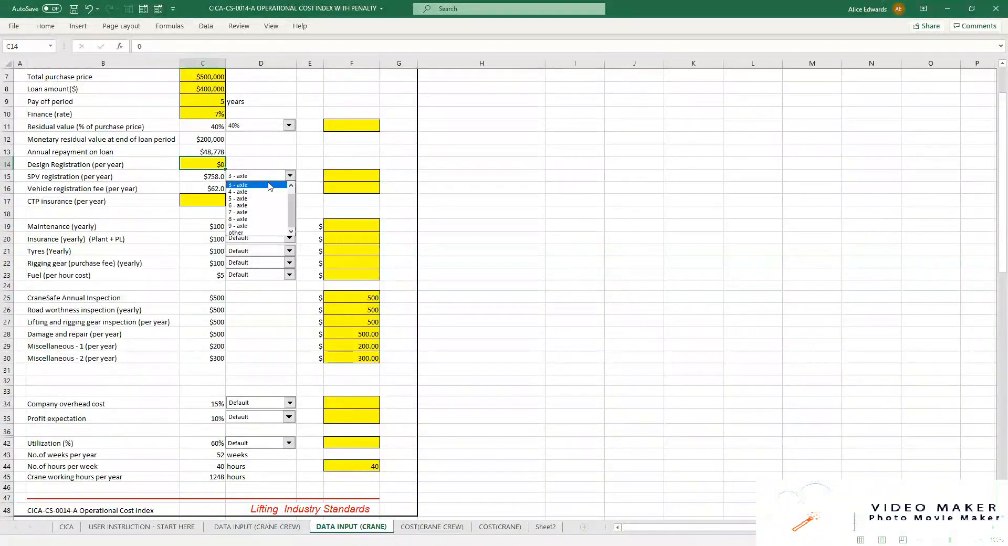
pyautogui.click(250, 226)
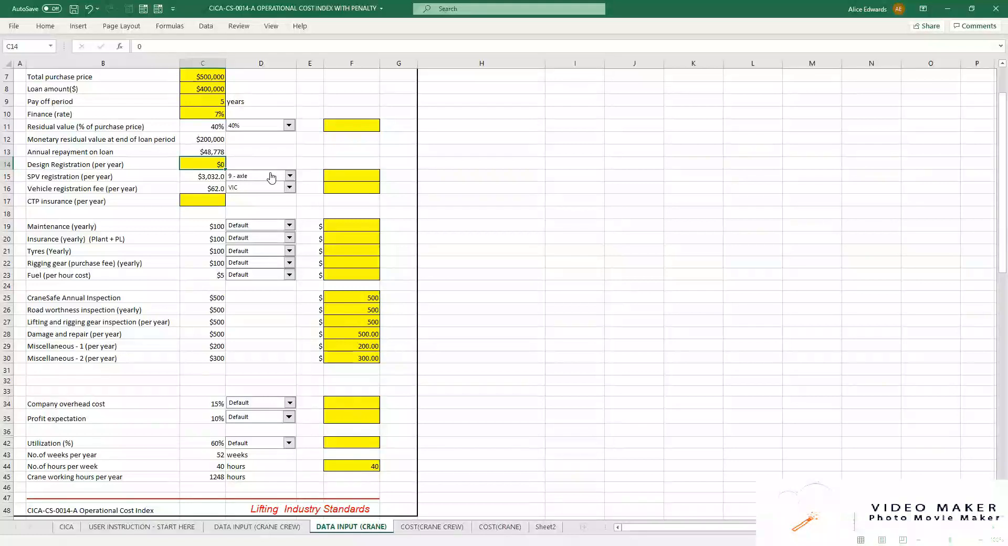
# Step: Set SPV registration to 'other' with a custom $1,000 amount in F15, then reopen the axle list for 5 - axle
pyautogui.click(272, 176)
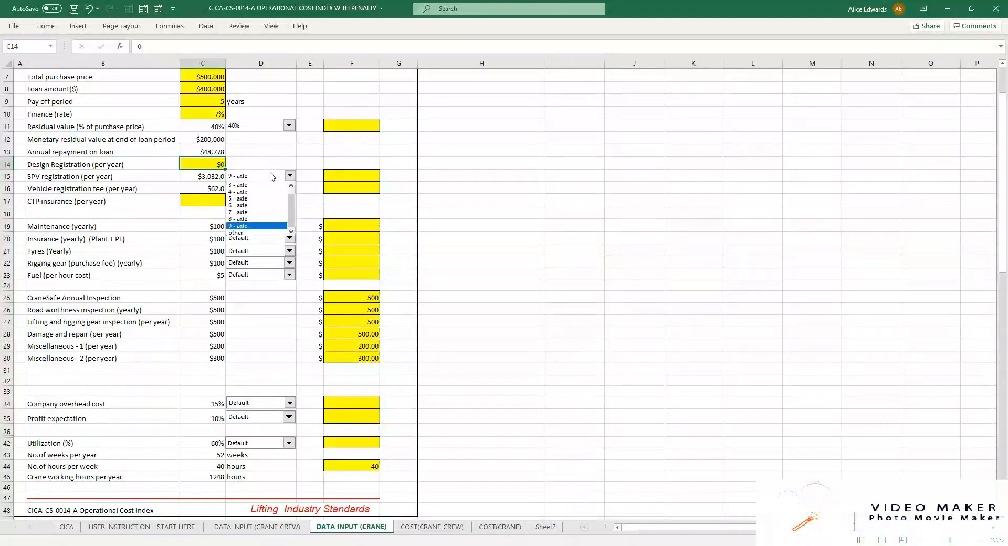
pyautogui.click(243, 232)
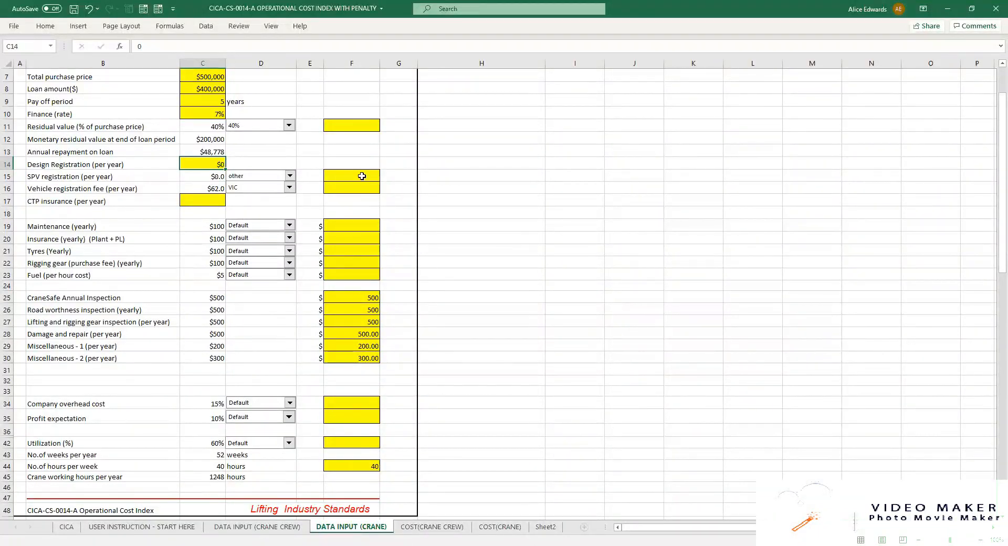
pyautogui.click(362, 176)
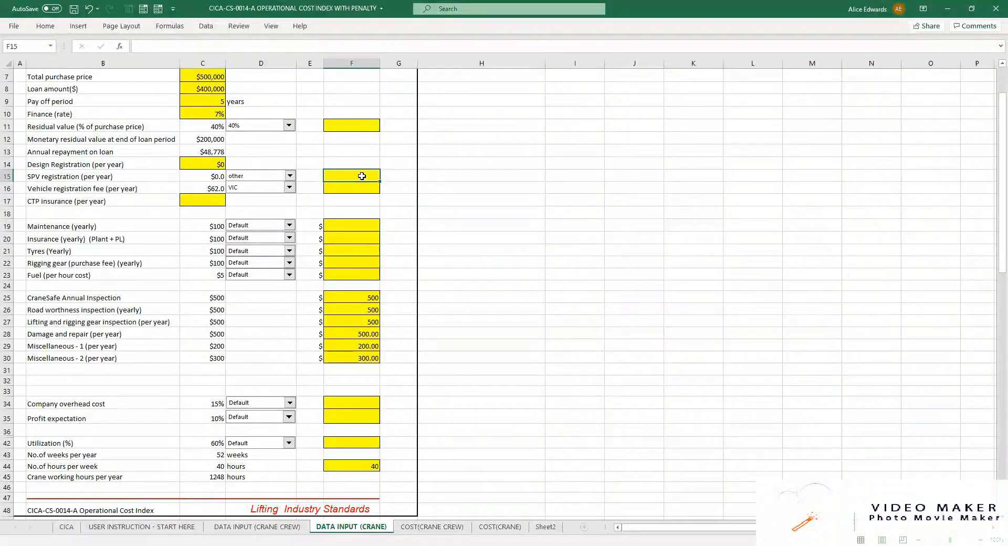
pyautogui.write('1000')
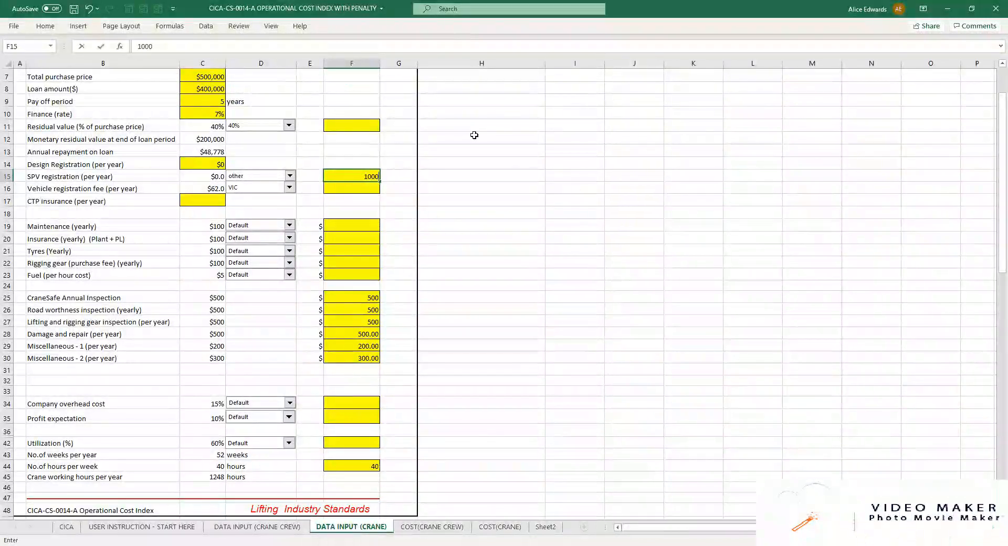
pyautogui.click(474, 149)
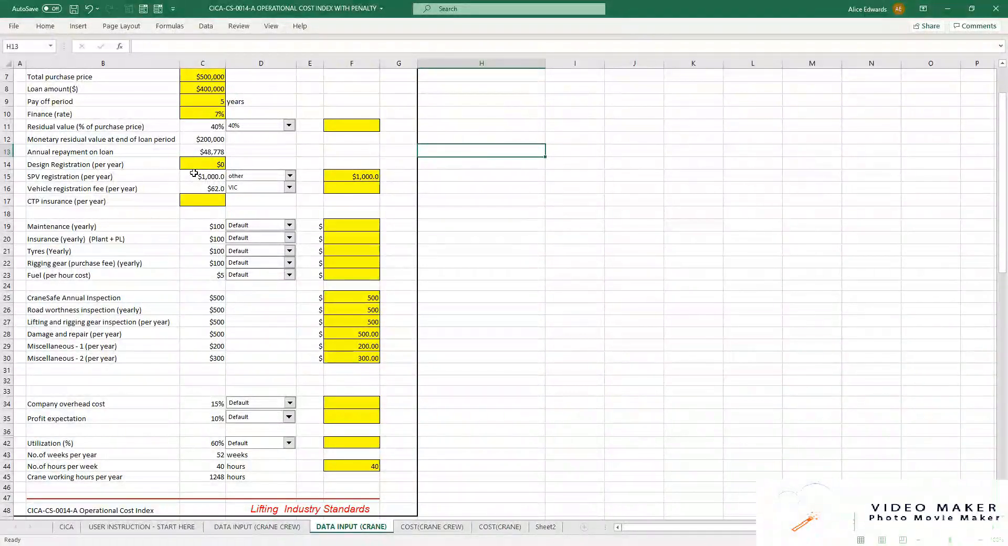
pyautogui.click(290, 175)
# Step: Try ACT, SA and NSW as the registration state in D16, then settle on VIC
pyautogui.scroll(-1, 260, 213)
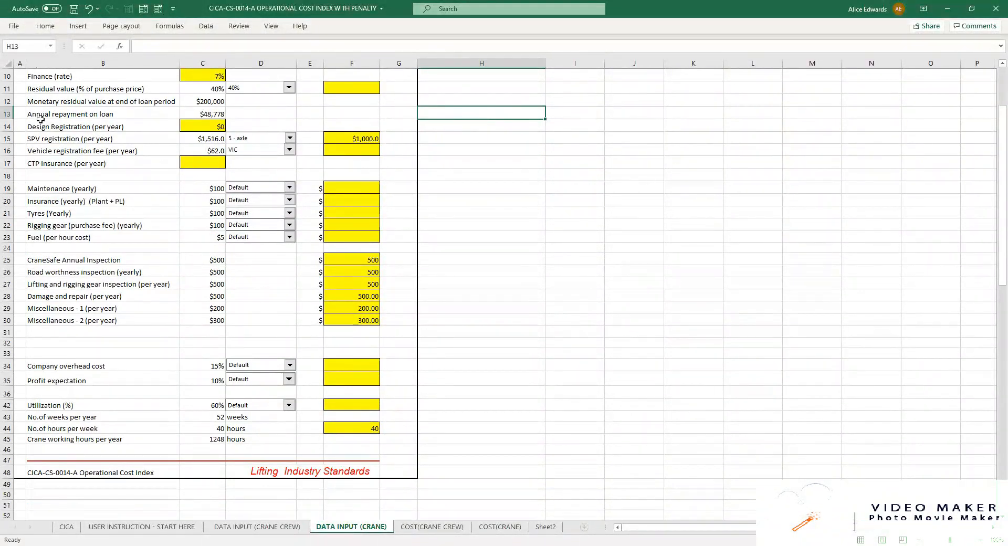
pyautogui.click(289, 149)
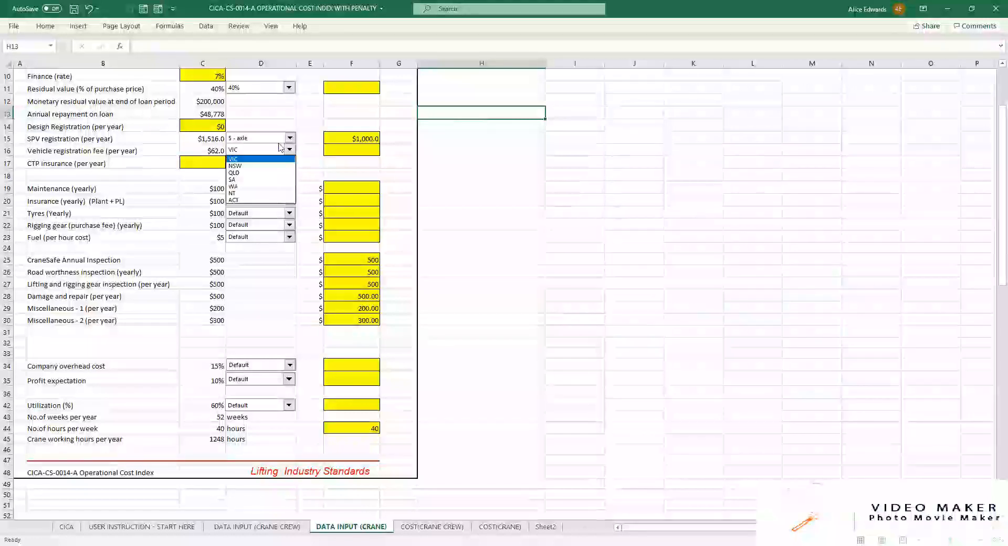
pyautogui.click(234, 200)
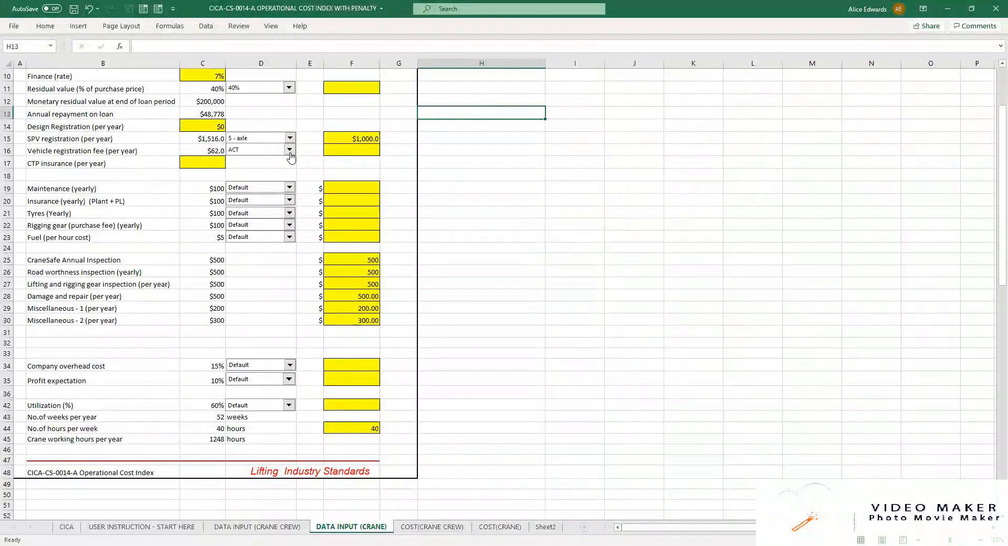
pyautogui.click(290, 153)
pyautogui.click(240, 180)
pyautogui.click(288, 150)
pyautogui.click(240, 166)
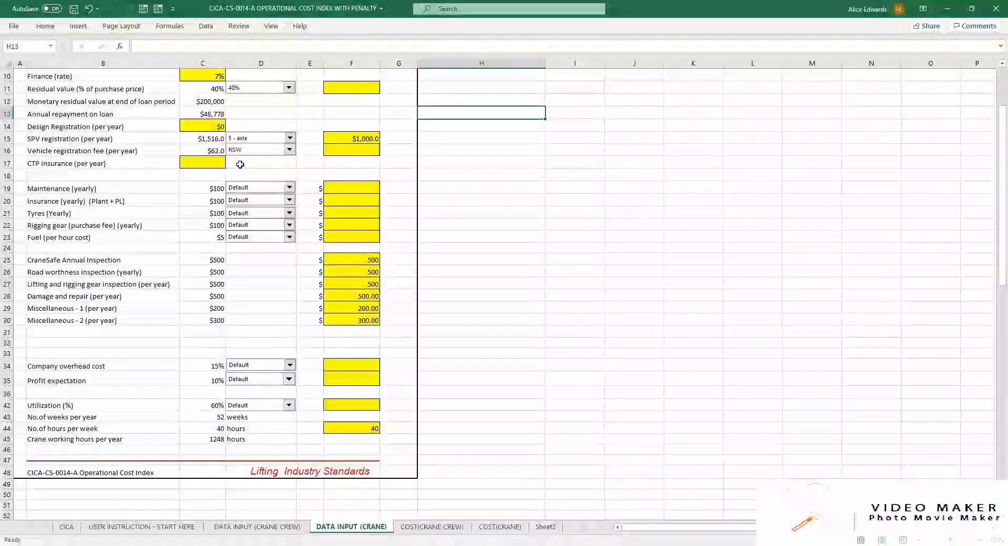
pyautogui.click(289, 150)
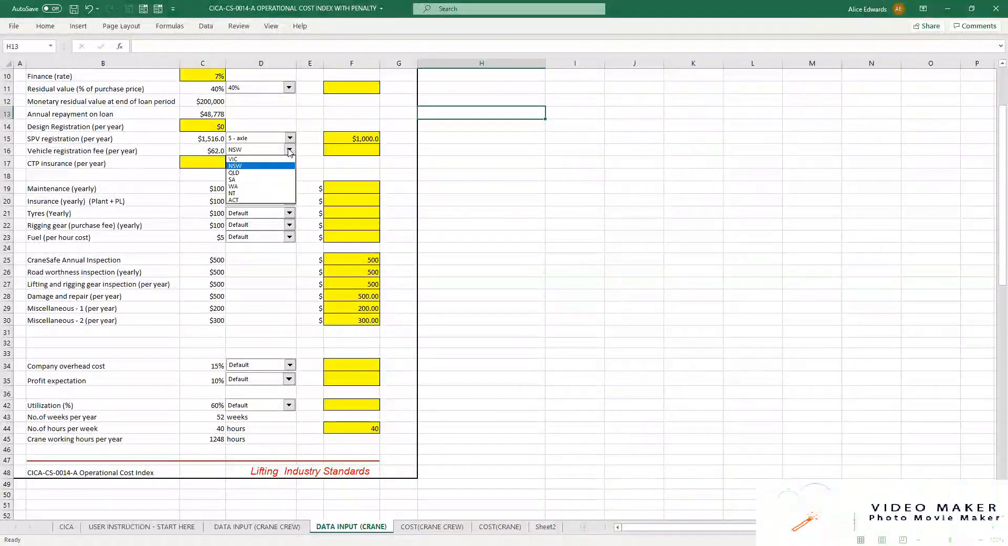
pyautogui.click(252, 160)
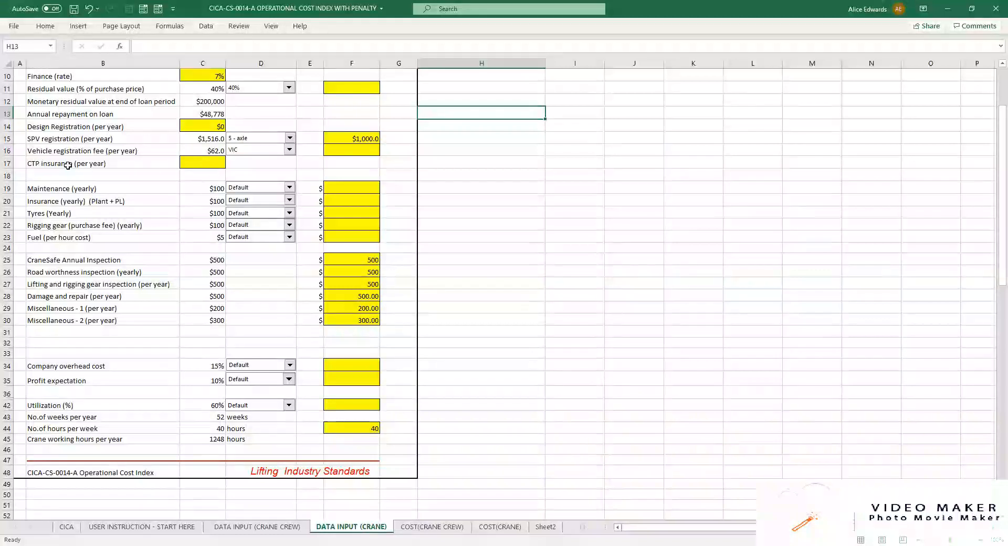
pyautogui.scroll(-2, 160, 136)
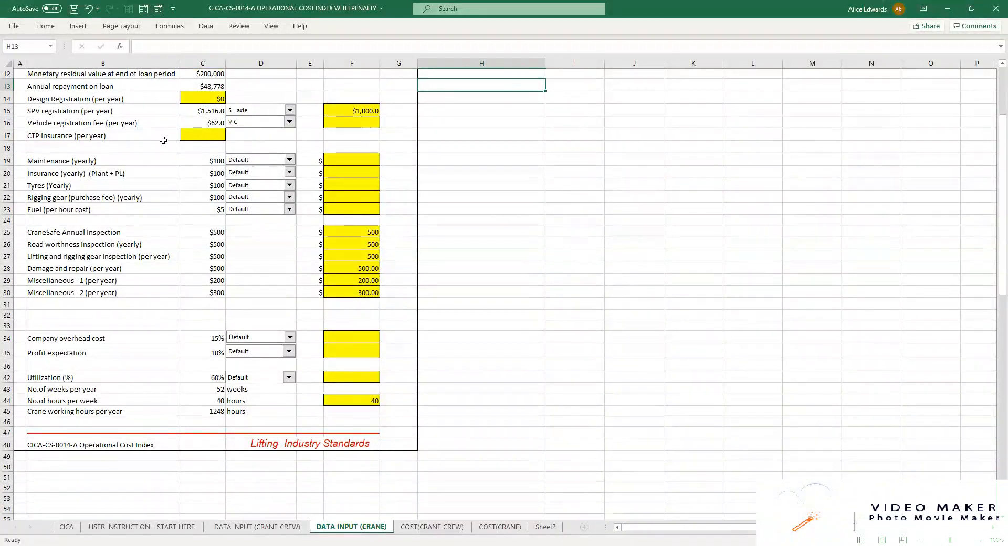
pyautogui.scroll(2, 158, 189)
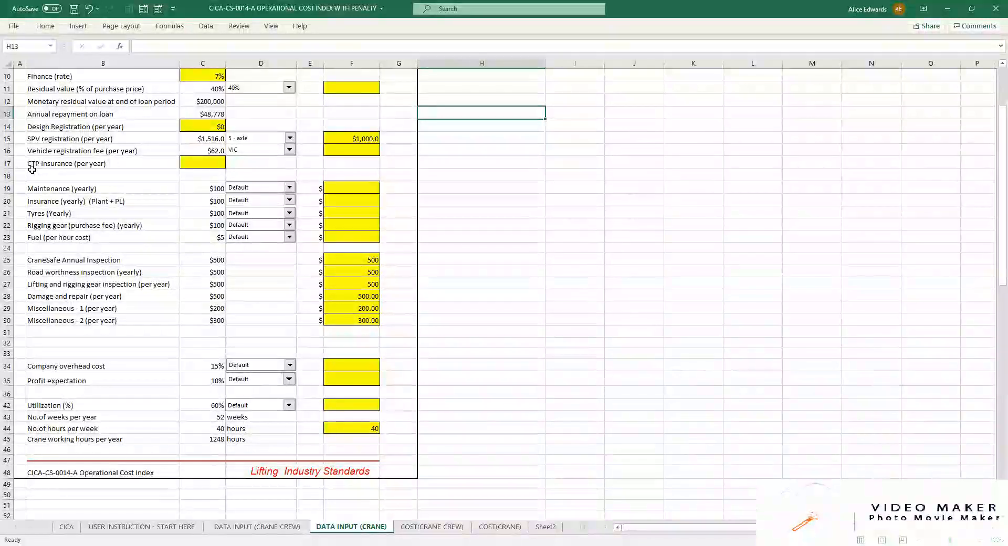
# Step: Enter $1,000 as the yearly CTP insurance in C17
pyautogui.click(200, 162)
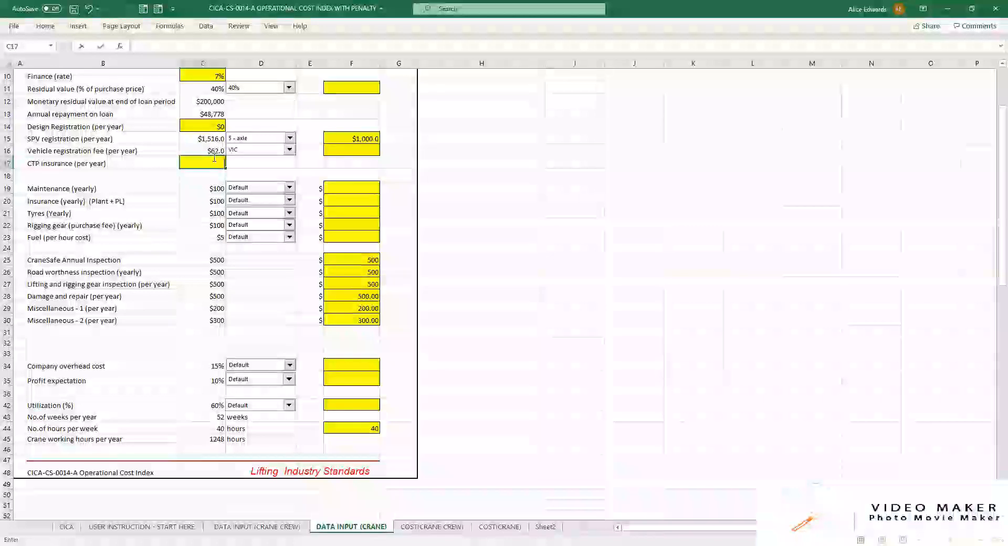
pyautogui.write('1000')
pyautogui.click(584, 224)
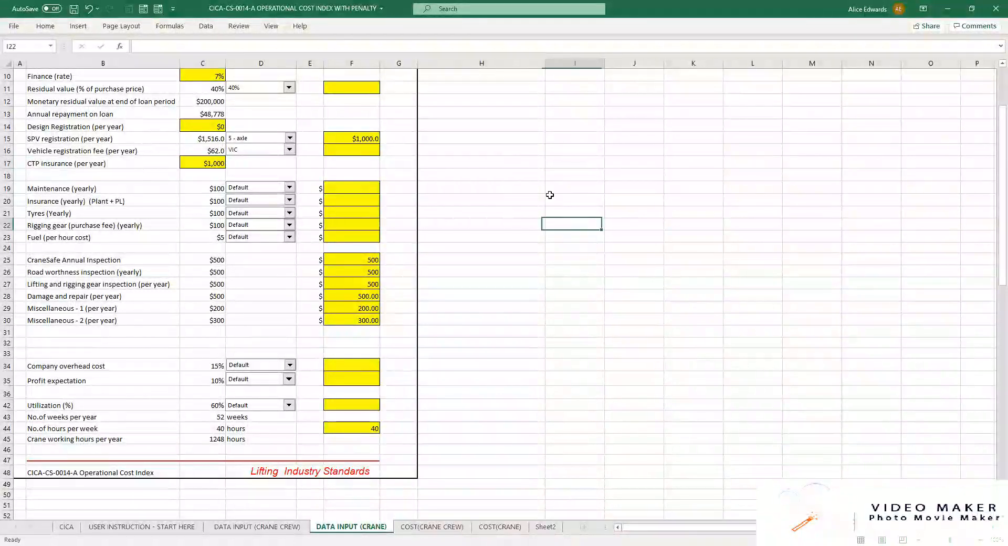
pyautogui.scroll(-1, 385, 134)
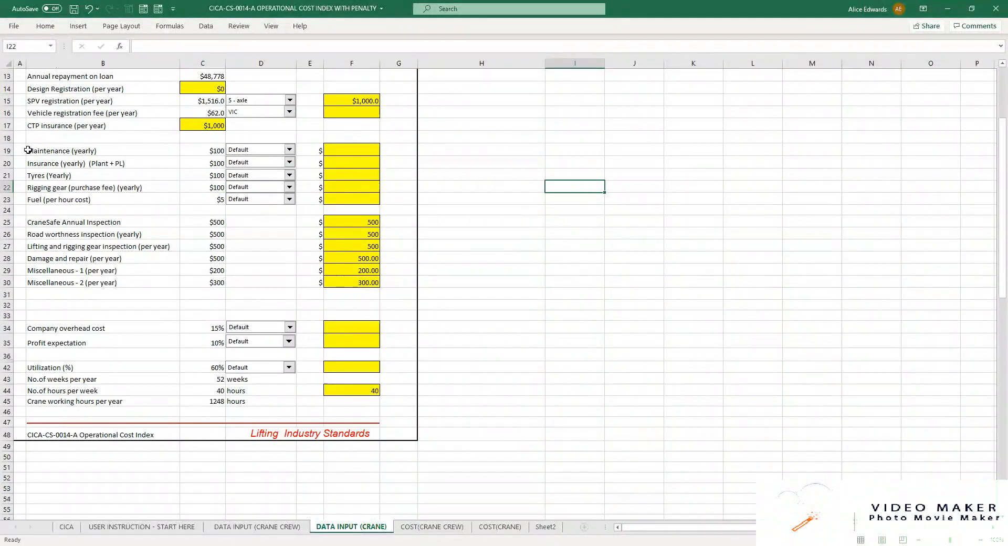
# Step: Set maintenance to 'Other (please insert)' and enter 1000 as the custom amount in F19
pyautogui.click(290, 150)
pyautogui.click(292, 151)
pyautogui.click(289, 150)
pyautogui.click(241, 165)
pyautogui.click(349, 151)
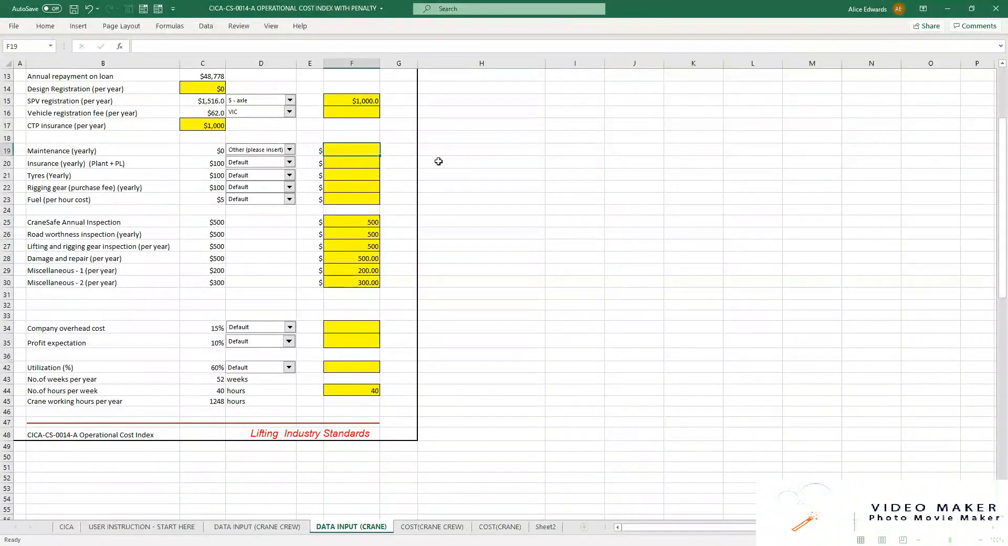
pyautogui.write('1000')
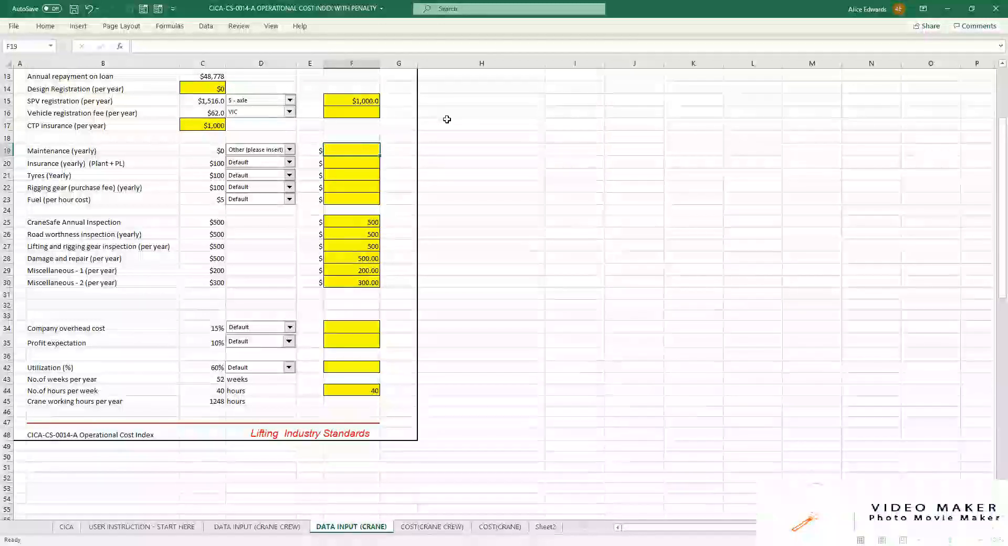
pyautogui.click(512, 190)
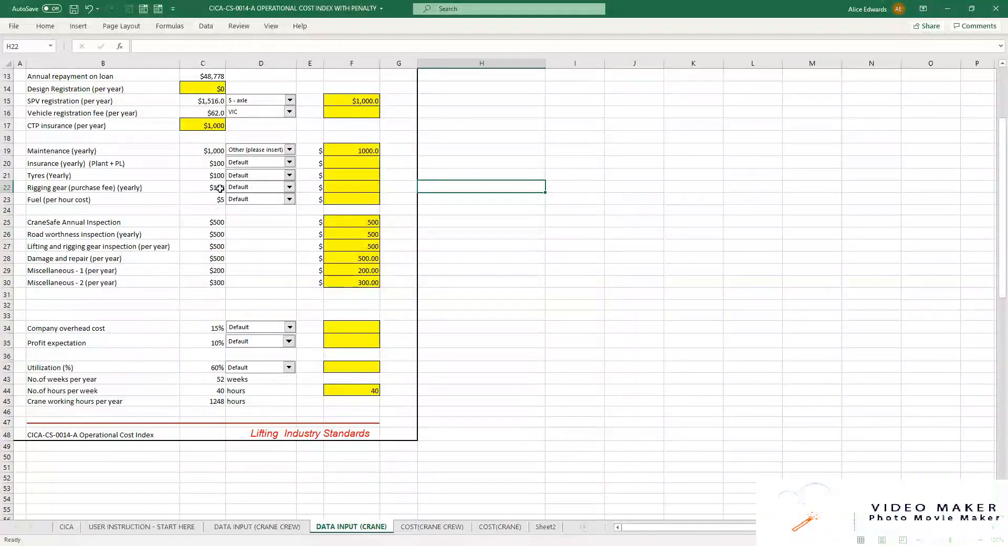
# Step: Switch D19 maintenance back to Default so it stays $100
pyautogui.click(289, 149)
pyautogui.click(249, 158)
pyautogui.scroll(-1, 203, 159)
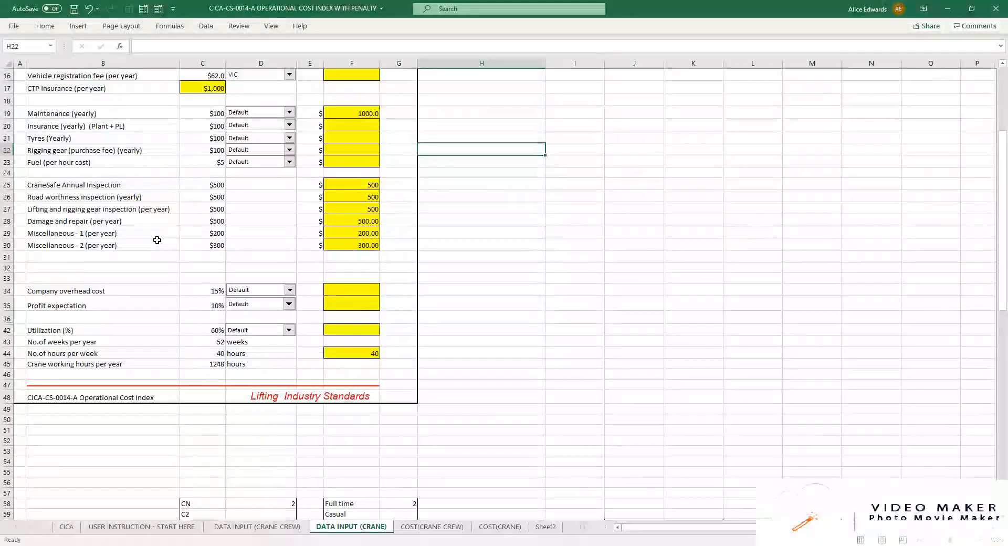
pyautogui.scroll(2, 157, 240)
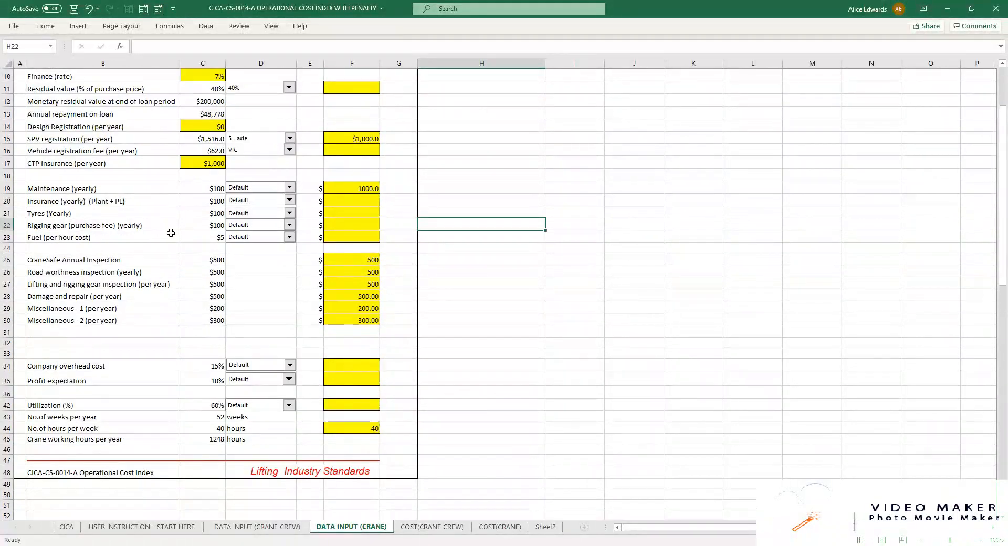
pyautogui.scroll(3, 196, 320)
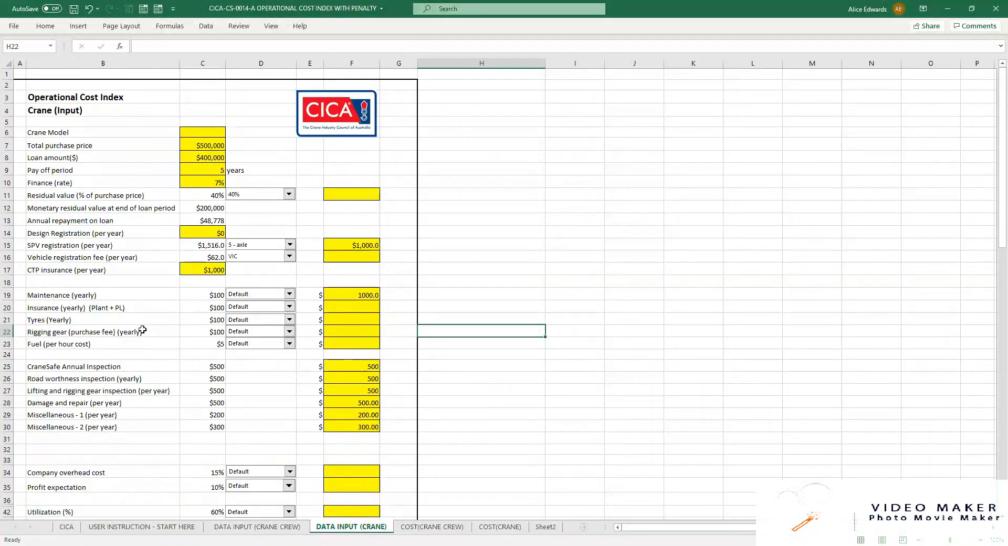
# Step: Set D42 utilization to 'Other (please insert)' and enter 70% in F42
pyautogui.scroll(-4, 142, 329)
pyautogui.scroll(-1, 143, 329)
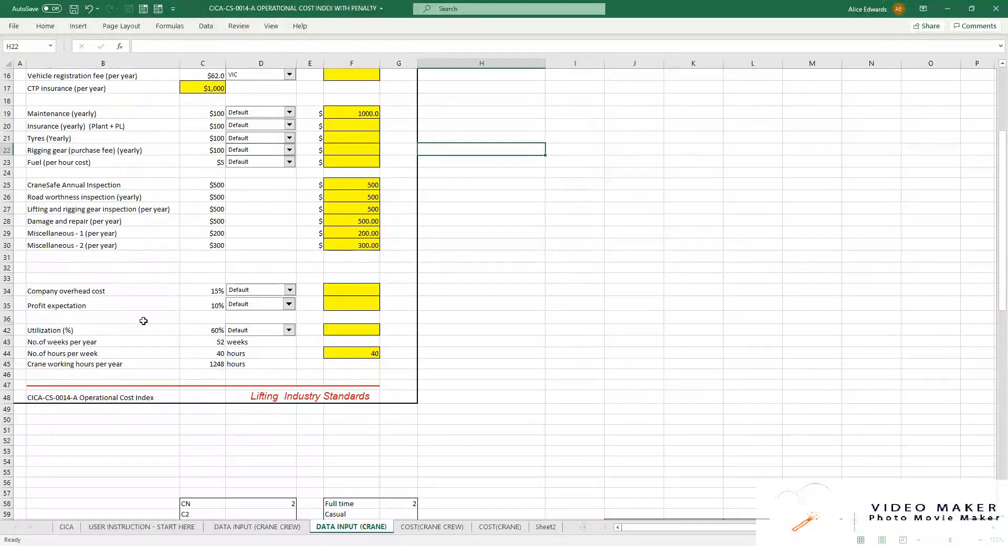
pyautogui.click(289, 331)
pyautogui.click(289, 330)
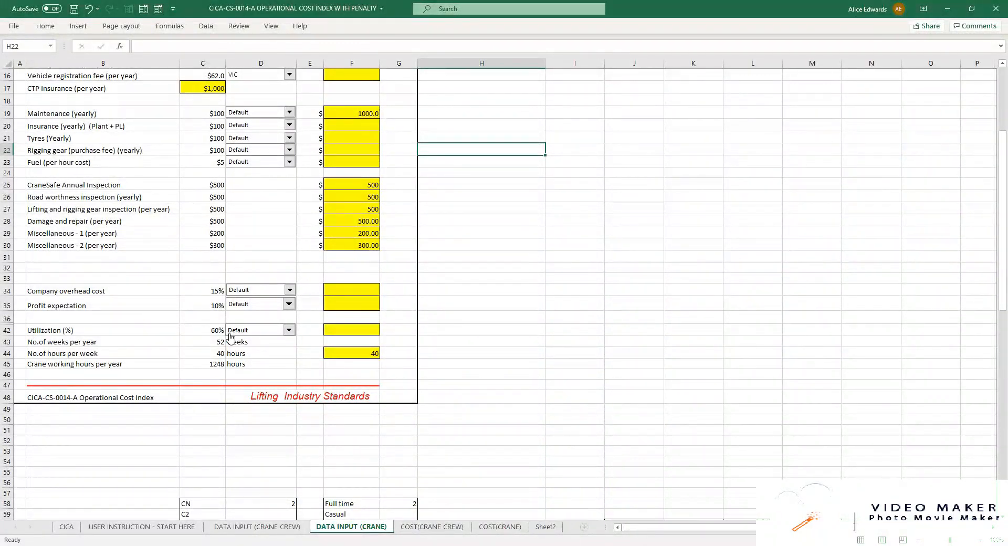
pyautogui.click(289, 330)
pyautogui.click(310, 342)
pyautogui.click(346, 332)
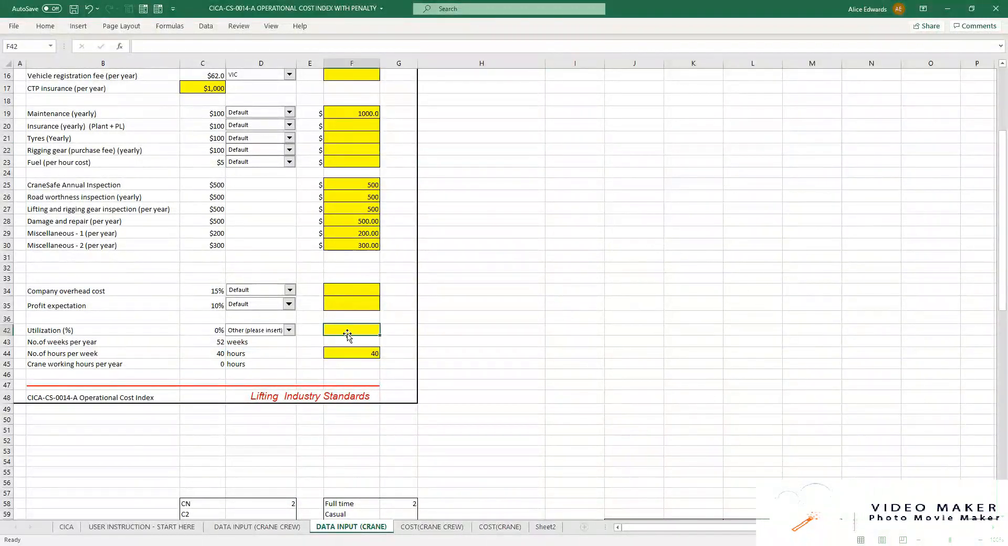
pyautogui.write('70')
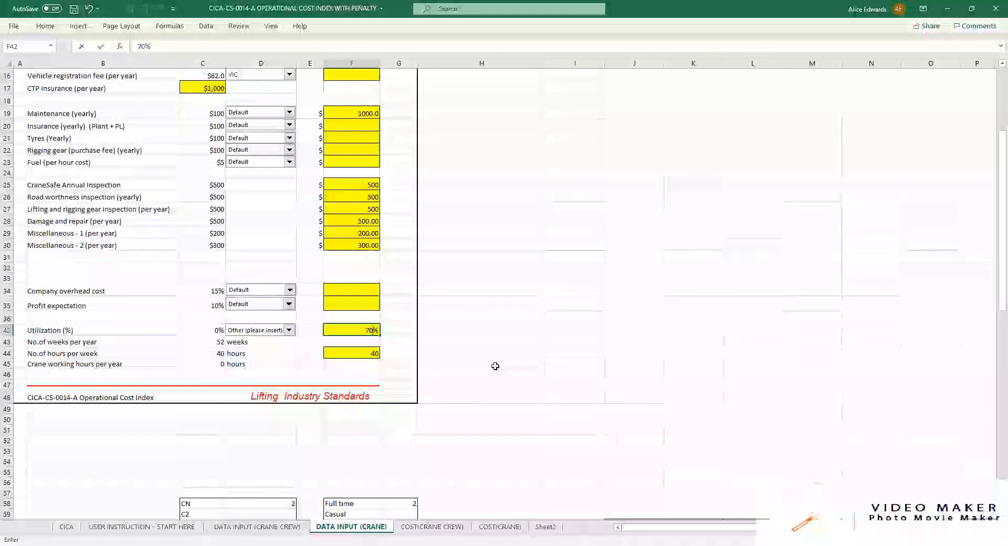
pyautogui.click(494, 363)
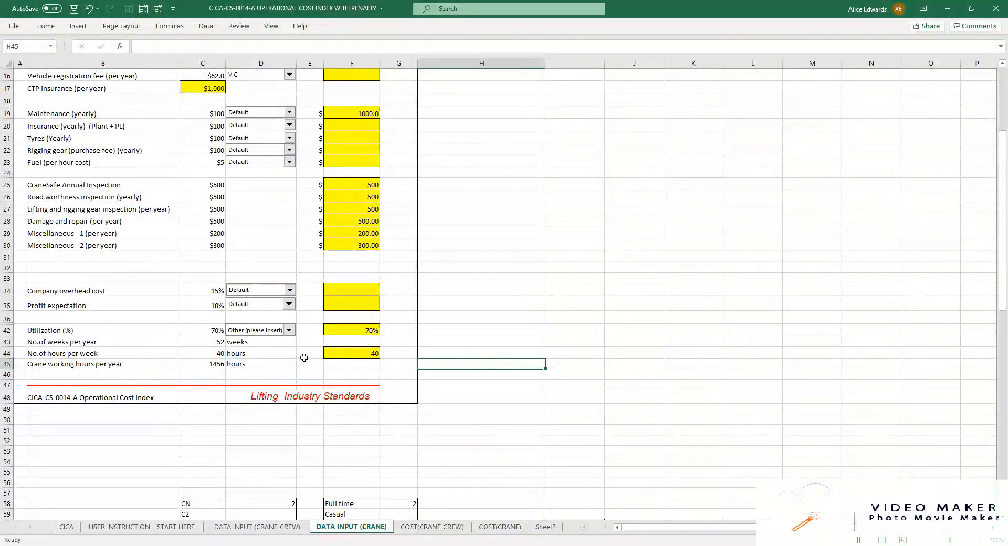
# Step: Compare the COST(CRANE) and COST(CRANE CREW) results, then return to DATA INPUT (CRANE CREW)
pyautogui.scroll(5, 304, 357)
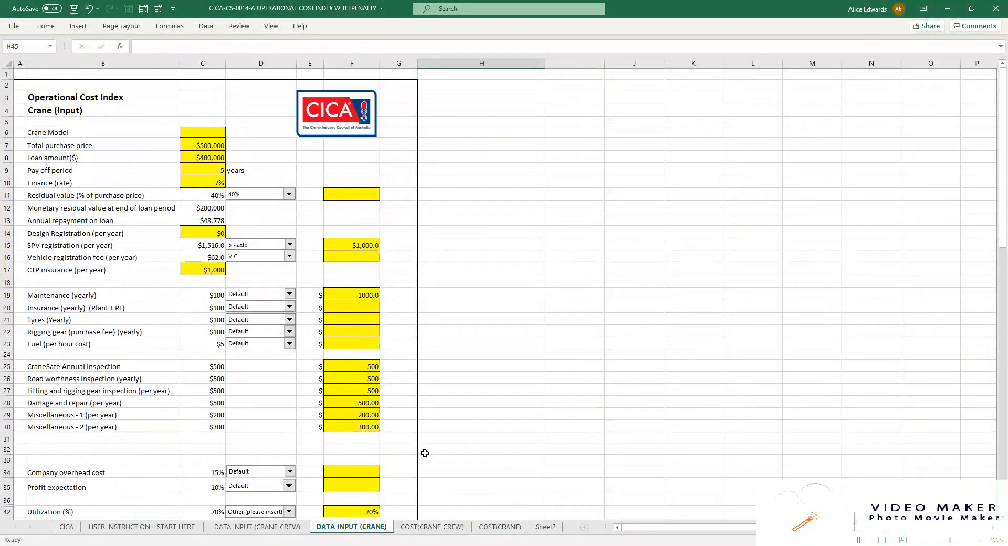
pyautogui.scroll(-3, 298, 318)
pyautogui.scroll(3, 298, 318)
pyautogui.click(501, 527)
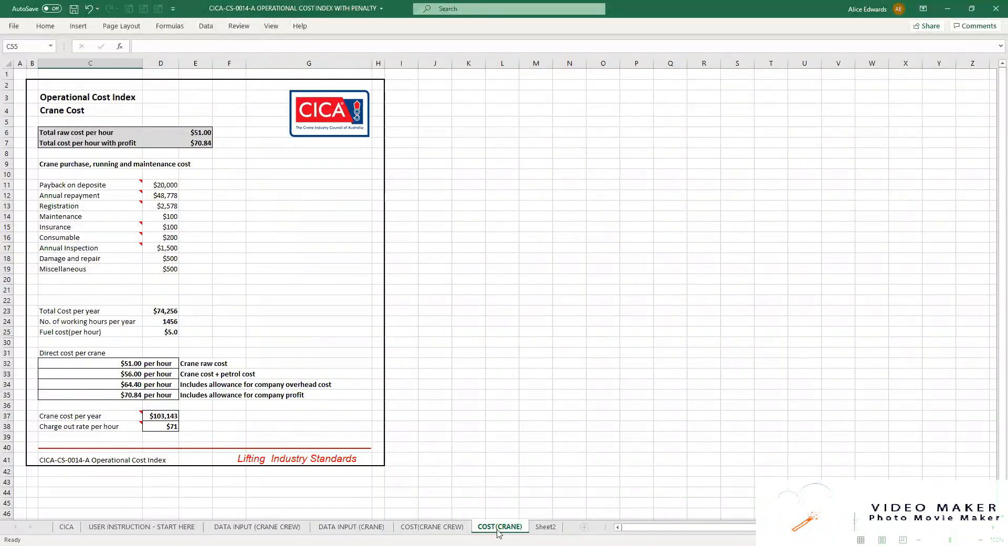
pyautogui.click(432, 528)
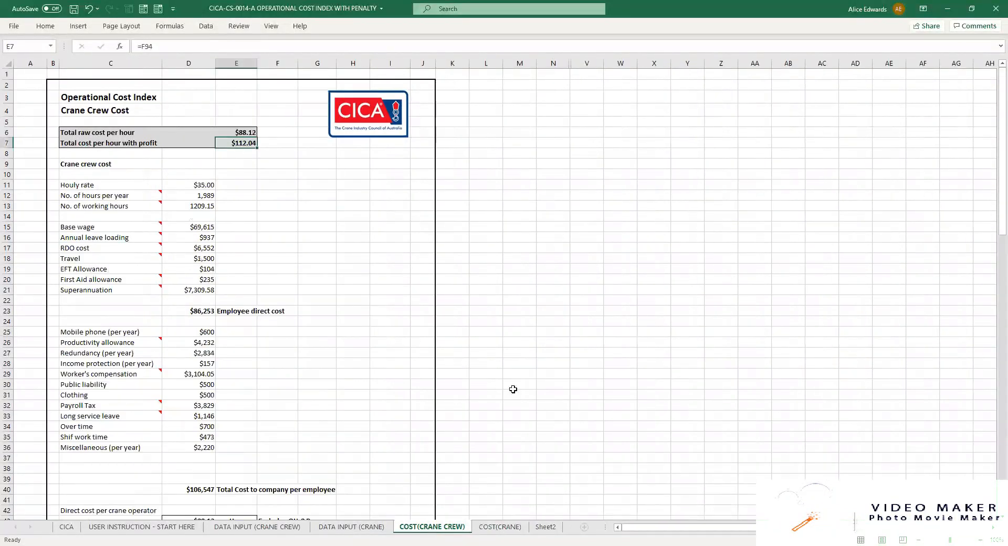
pyautogui.click(354, 310)
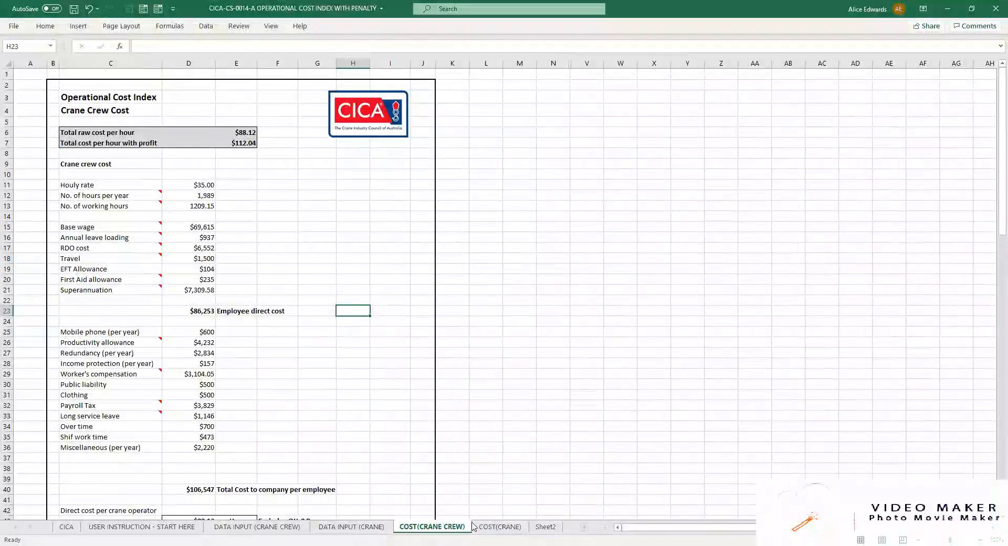
pyautogui.click(496, 527)
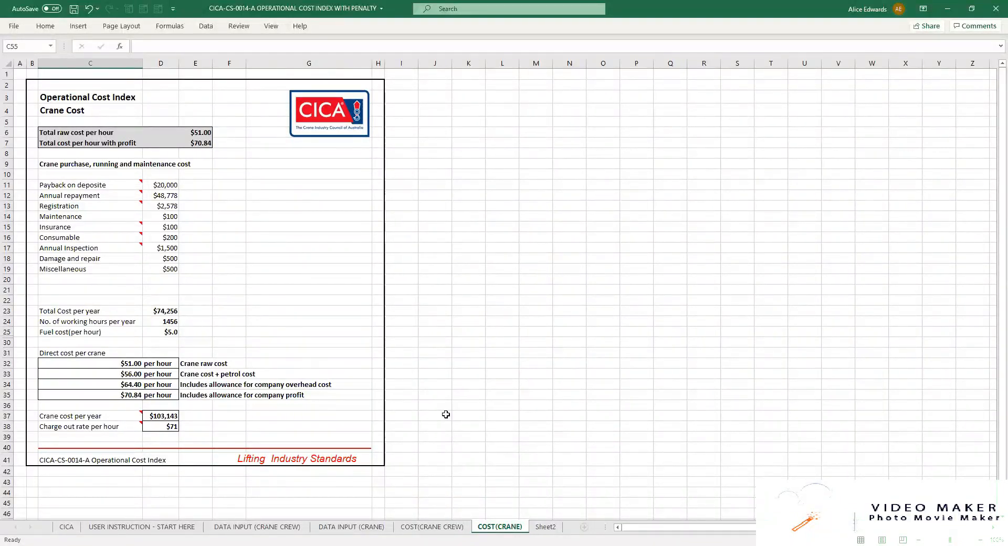
pyautogui.click(415, 527)
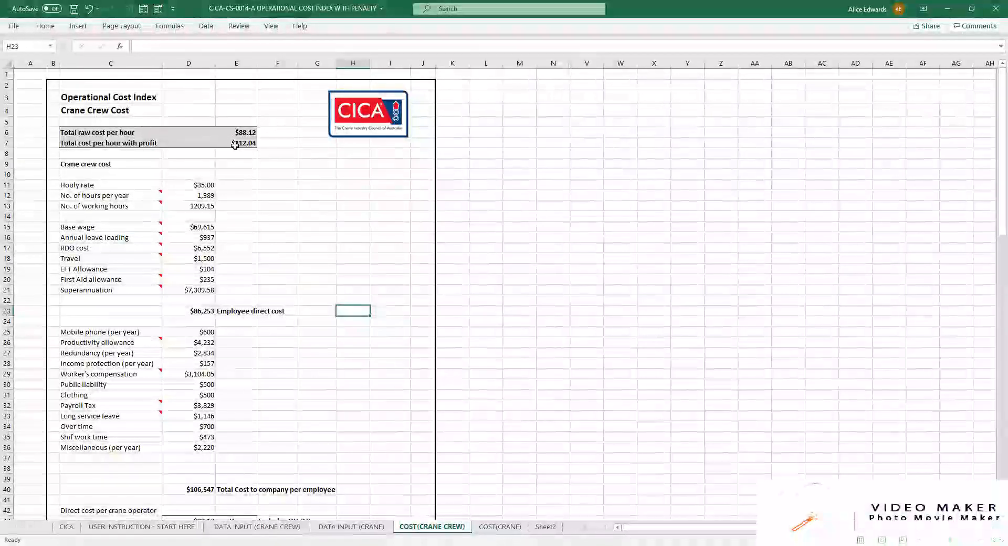
pyautogui.click(500, 528)
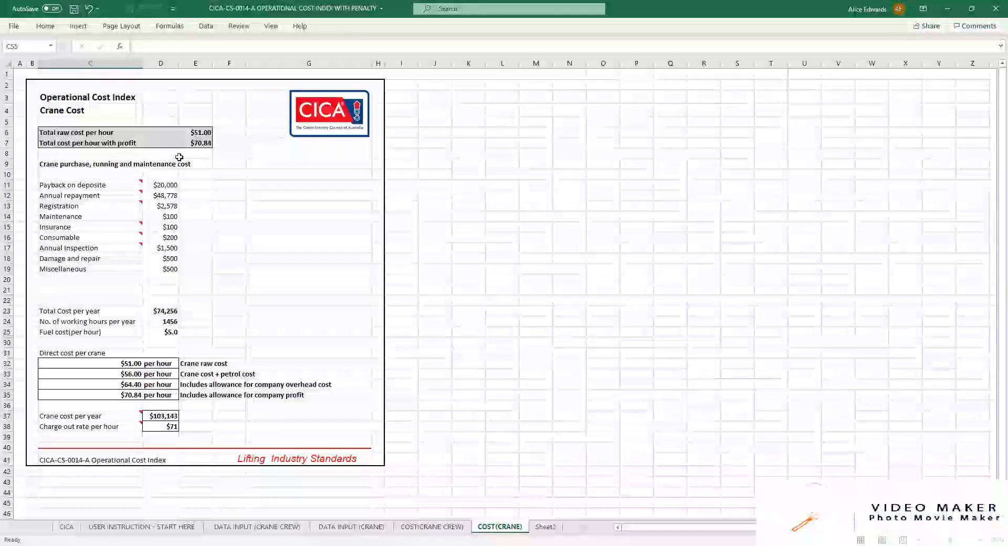
pyautogui.click(257, 527)
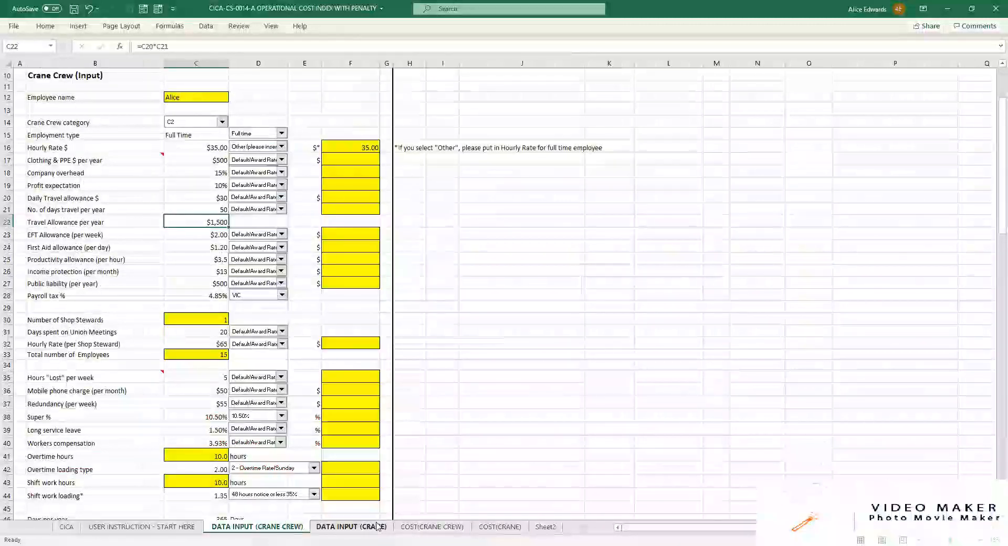
pyautogui.click(432, 527)
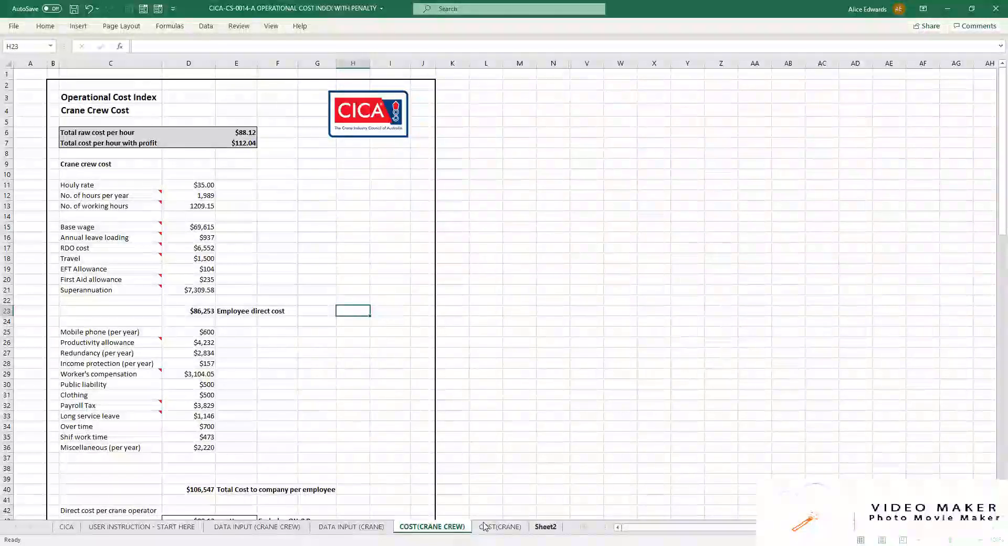
pyautogui.click(246, 529)
pyautogui.scroll(3, 336, 423)
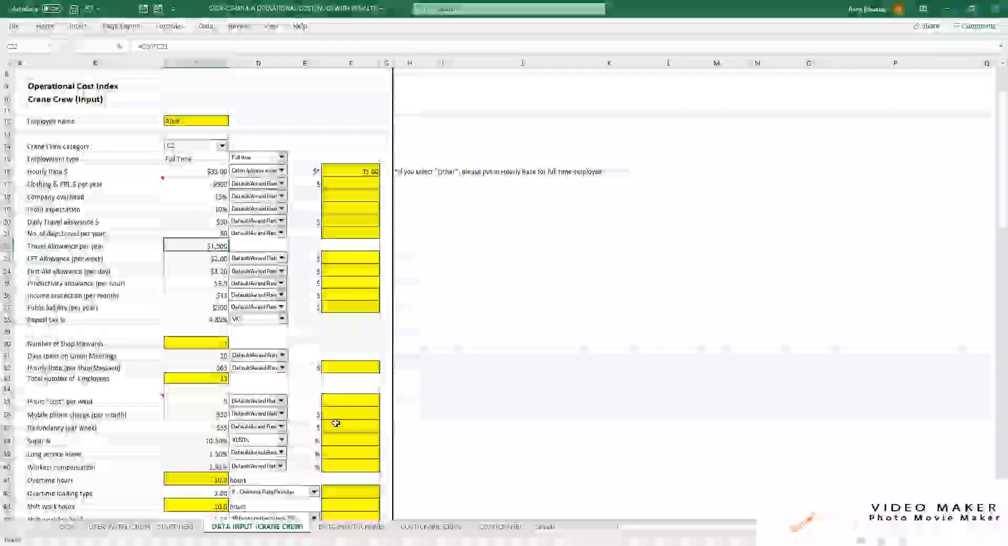
pyautogui.scroll(-1, 336, 422)
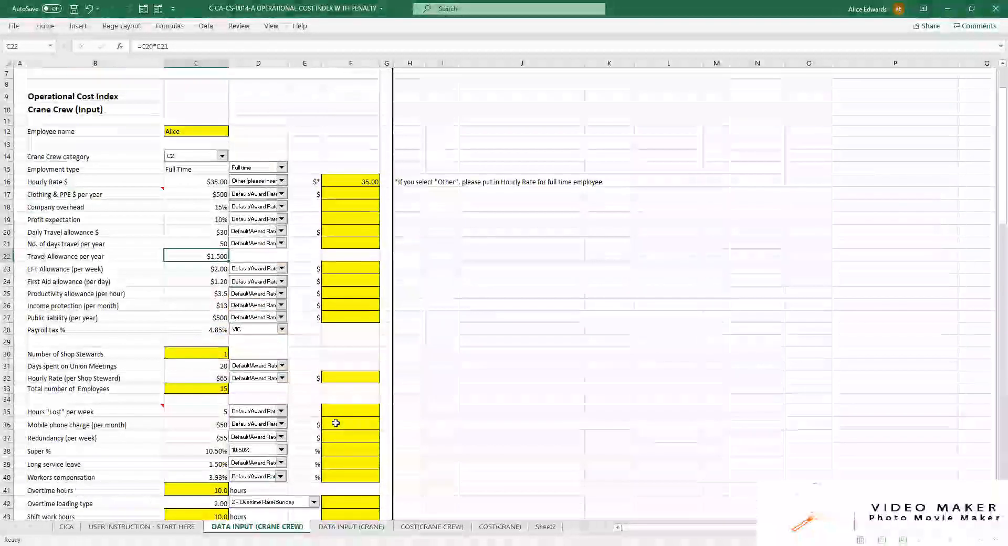
pyautogui.scroll(-1, 220, 240)
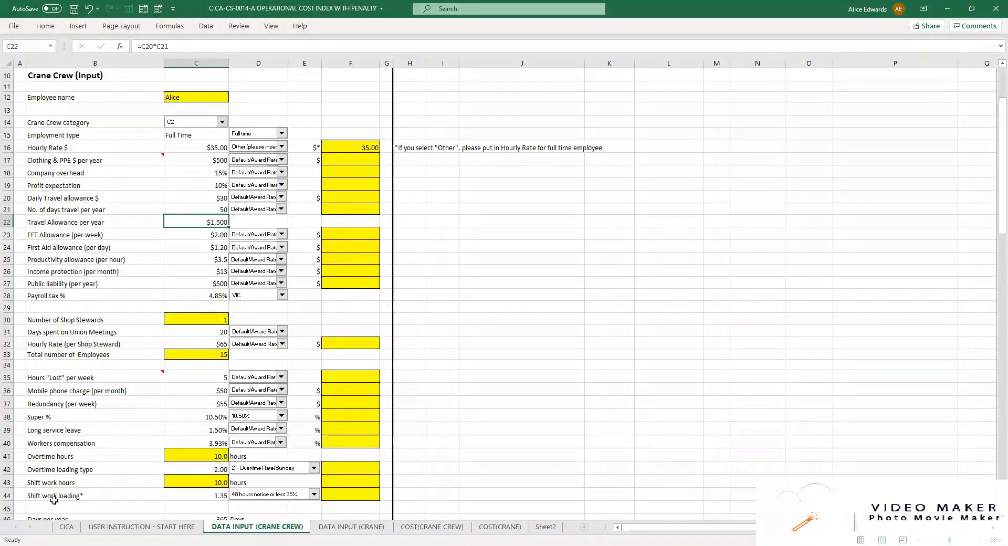
pyautogui.scroll(-1, 100, 272)
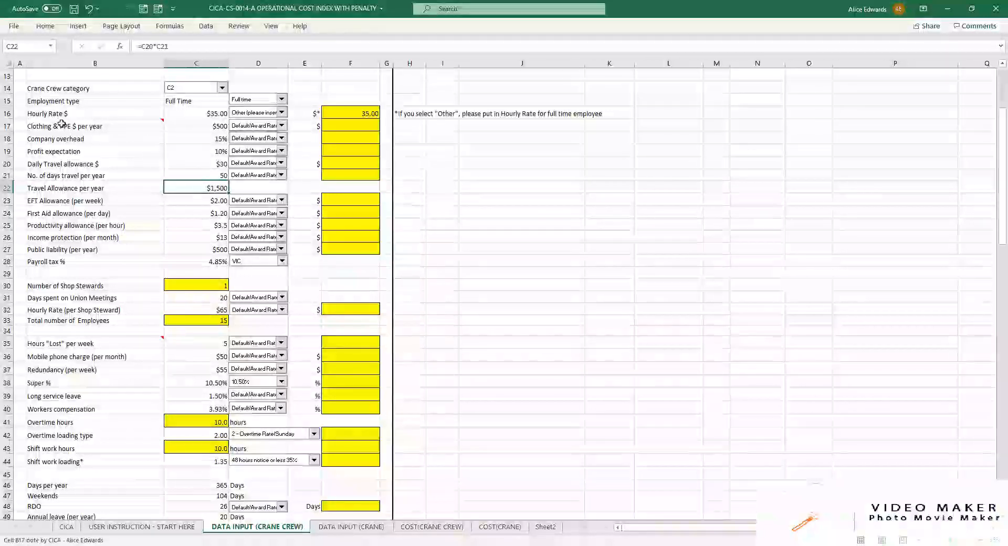
pyautogui.moveTo(62, 123)
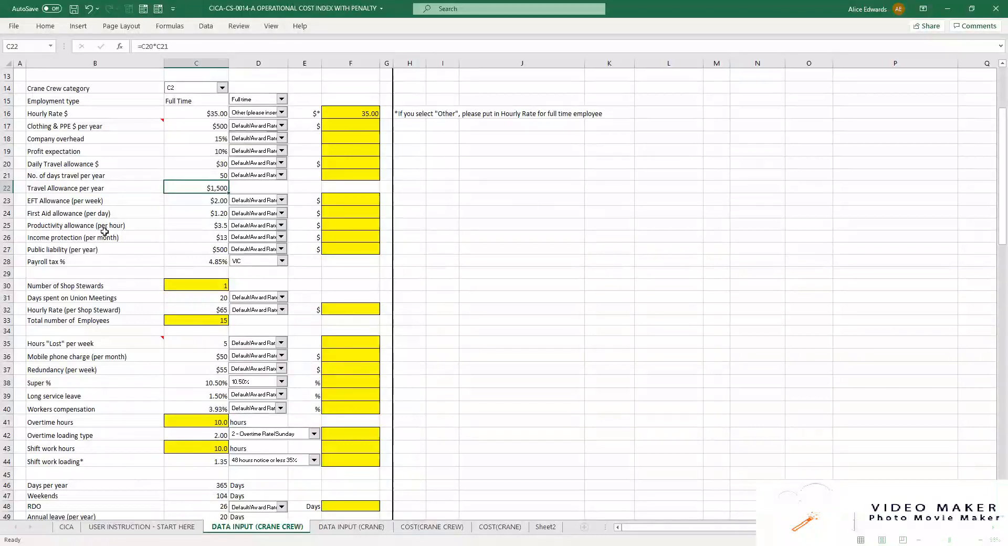
pyautogui.scroll(-1, 105, 232)
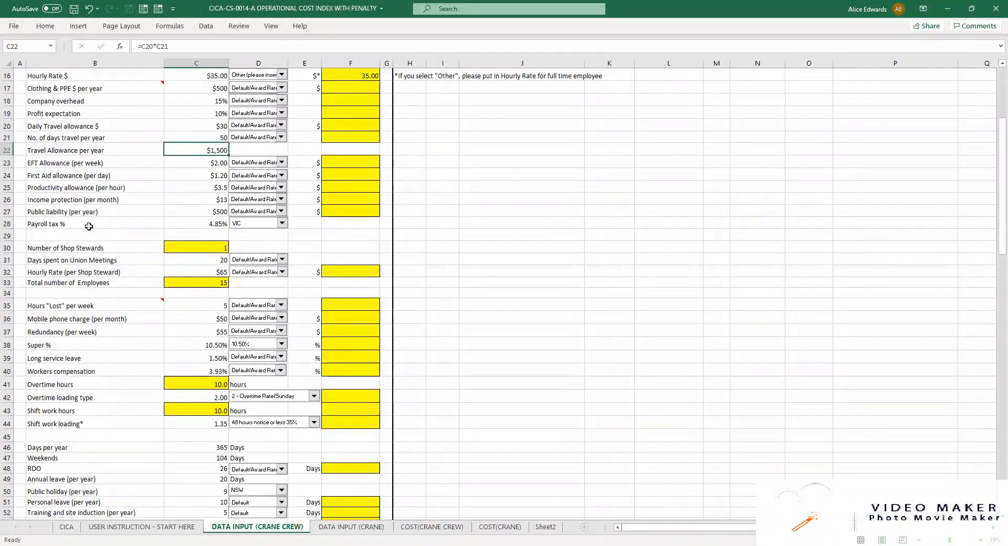
pyautogui.scroll(-1, 88, 226)
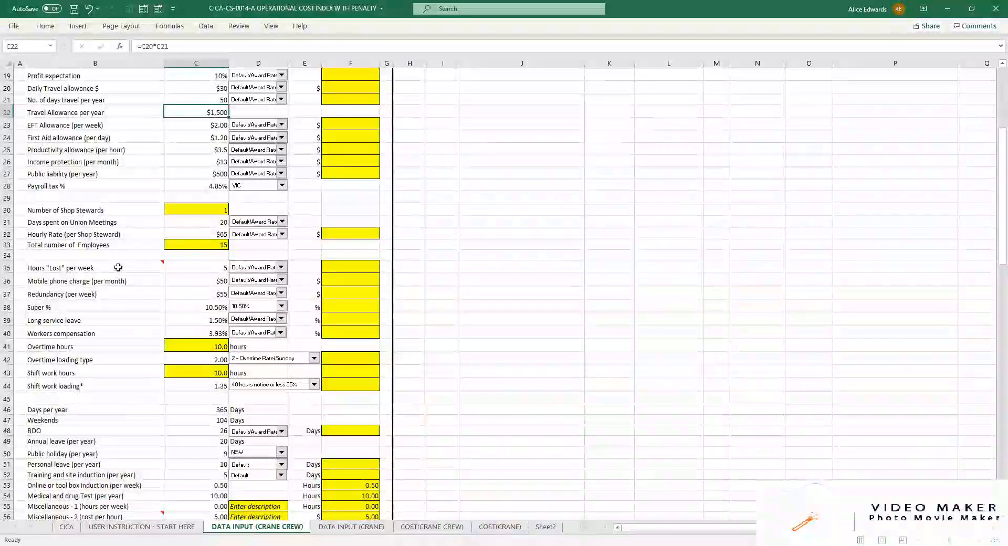
pyautogui.moveTo(118, 267)
pyautogui.scroll(3, 118, 267)
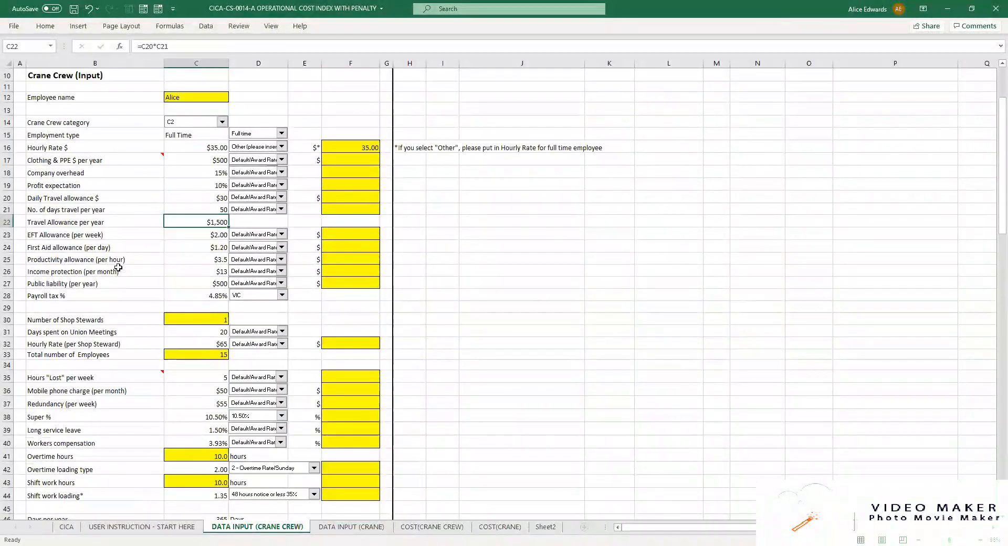
pyautogui.scroll(2, 118, 268)
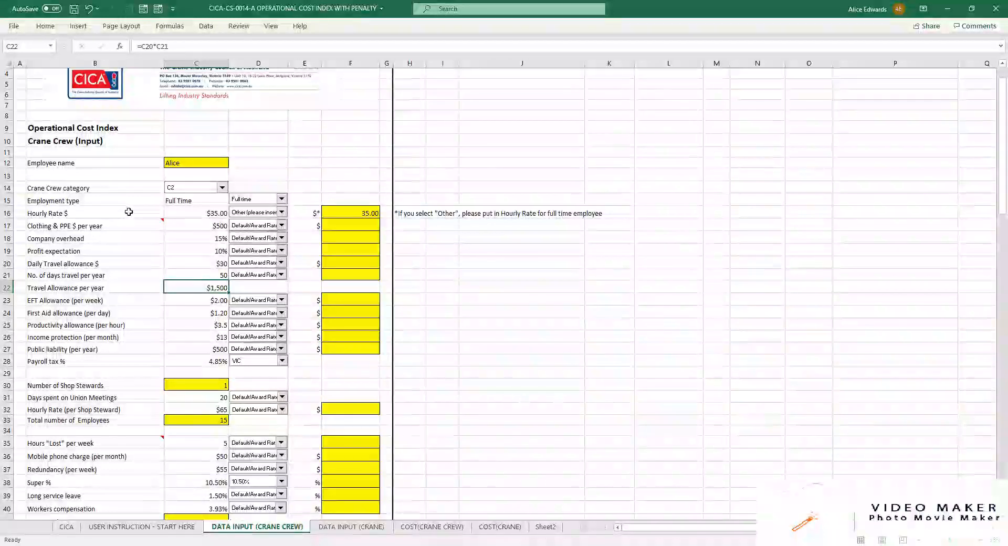
pyautogui.scroll(1, 121, 430)
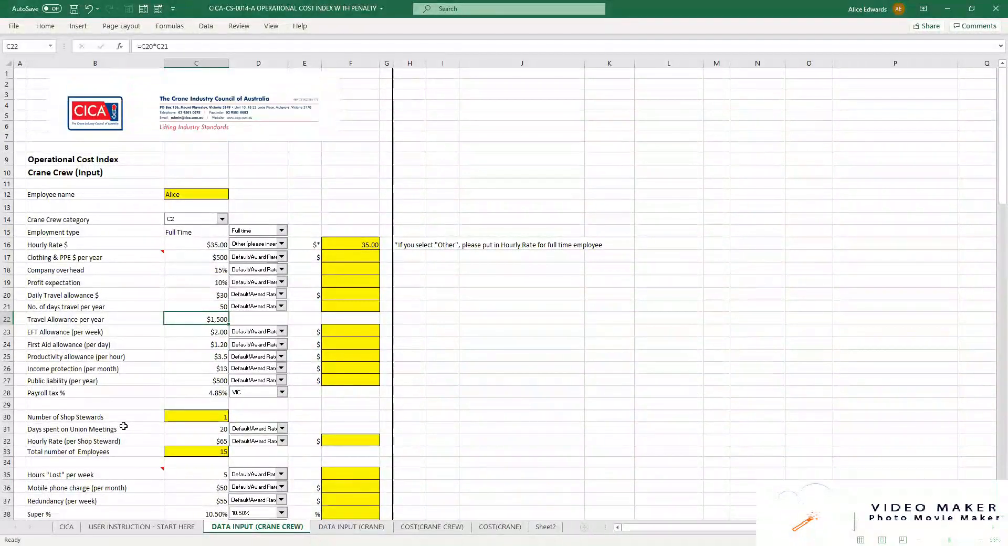
# Step: Check the COST(CRANE CREW) results, then view the DATA INPUT (CRANE) sheet
pyautogui.click(435, 527)
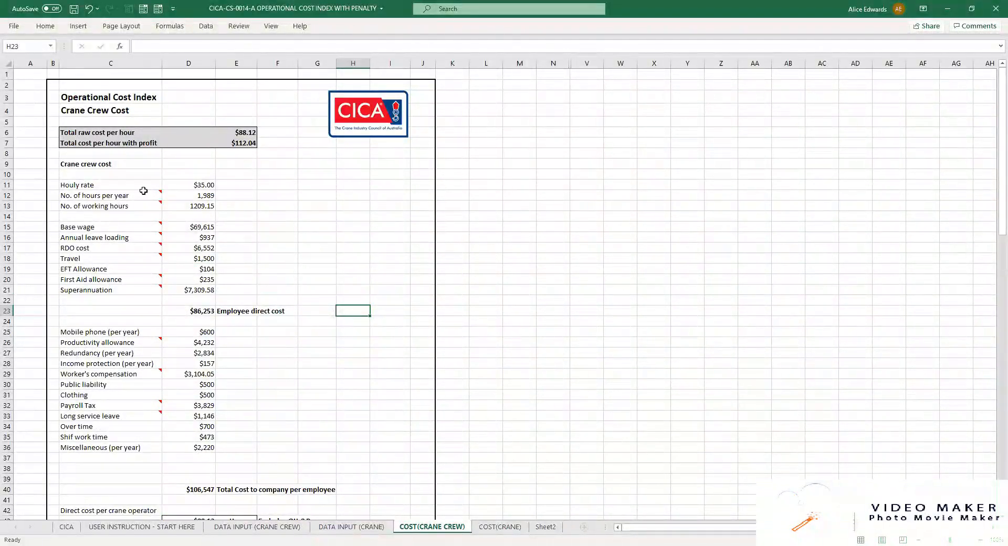
pyautogui.click(351, 526)
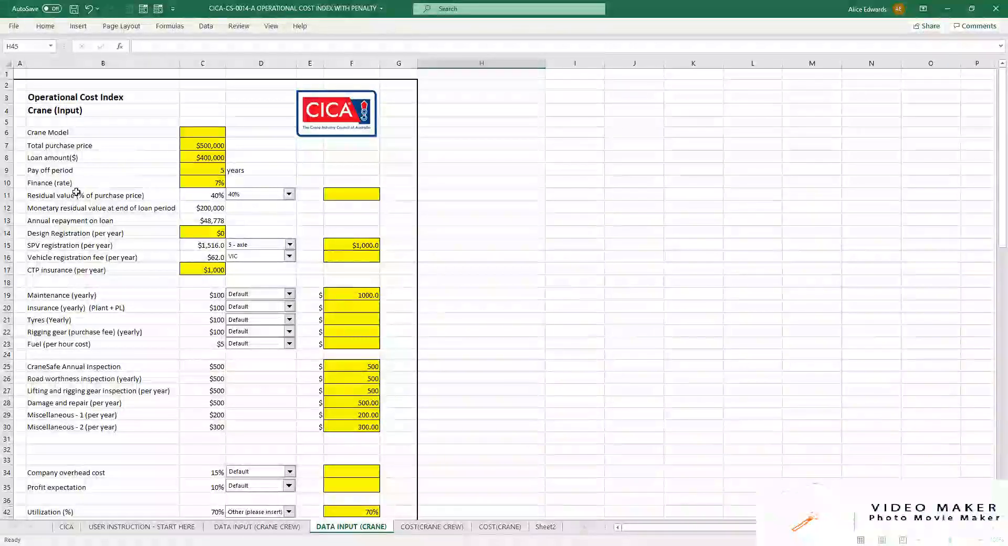
pyautogui.scroll(-2, 77, 192)
pyautogui.scroll(2, 78, 192)
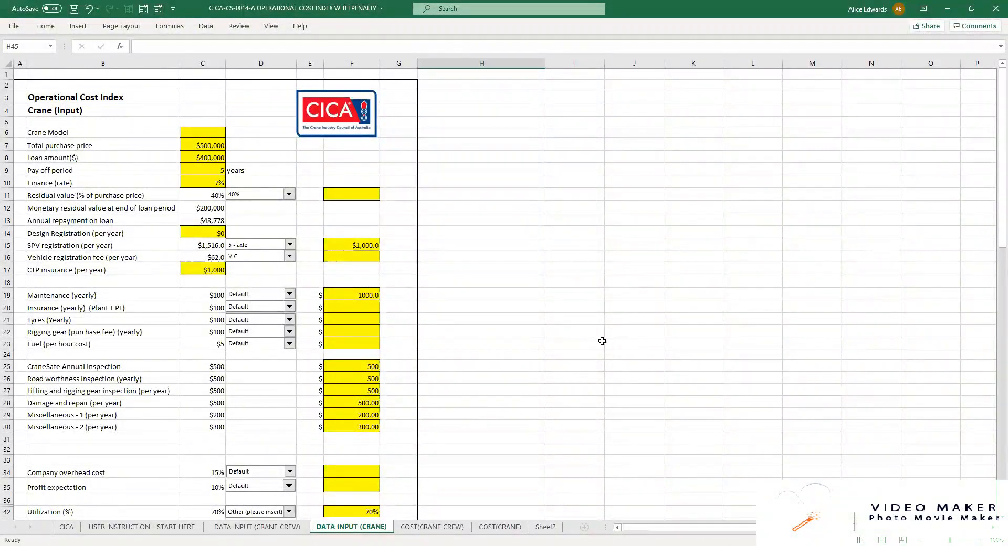
pyautogui.click(422, 529)
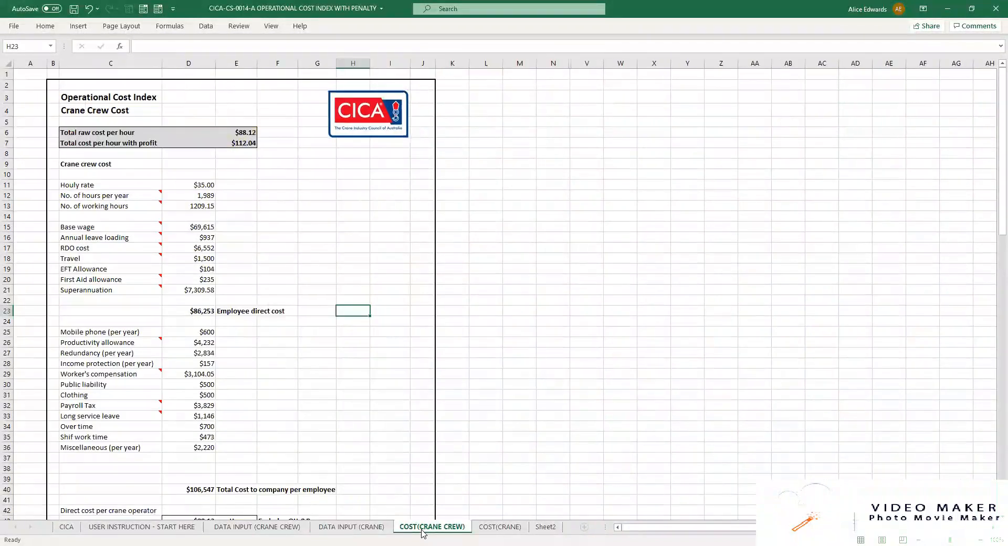
pyautogui.click(509, 529)
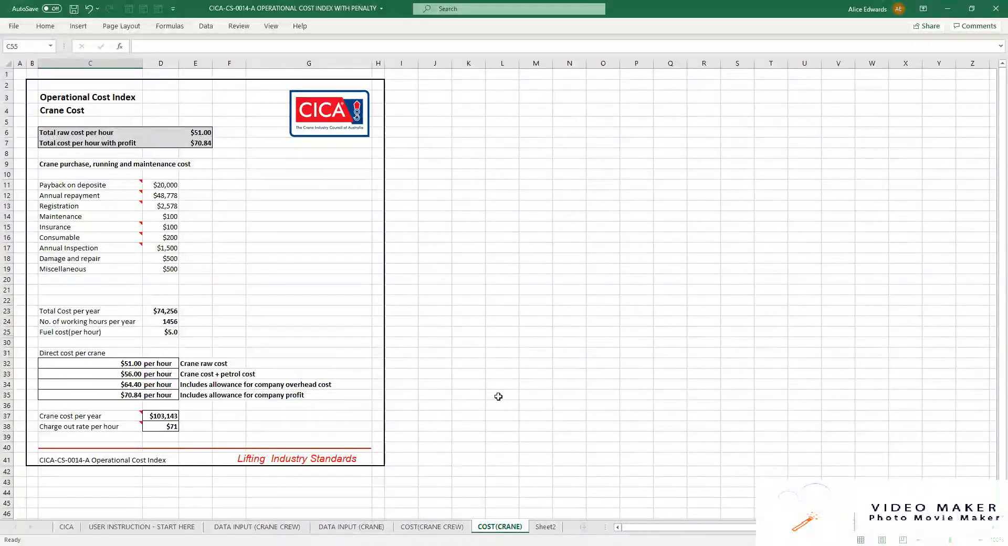
pyautogui.click(355, 527)
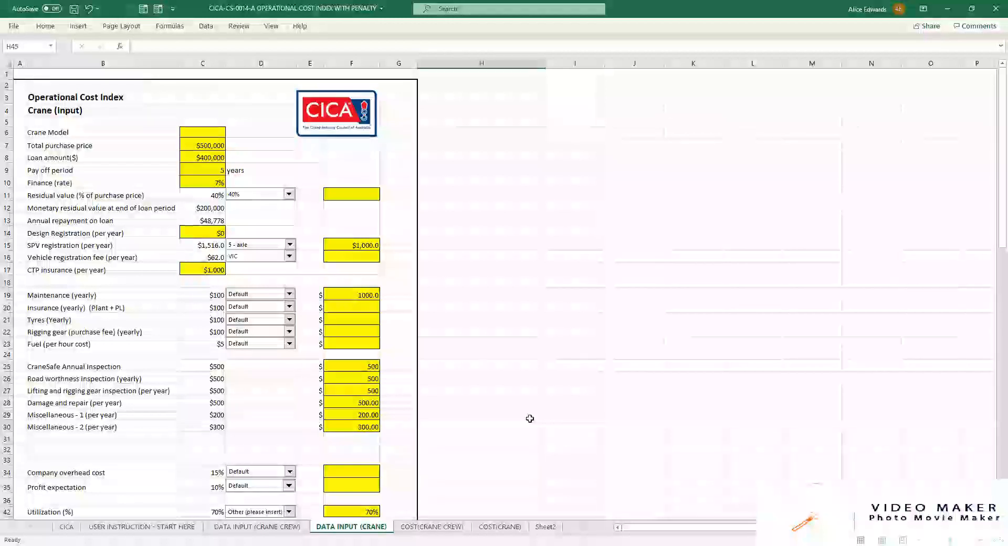
# Step: Switch to the DATA INPUT (CRANE CREW) sheet and scroll back to its top
pyautogui.click(248, 529)
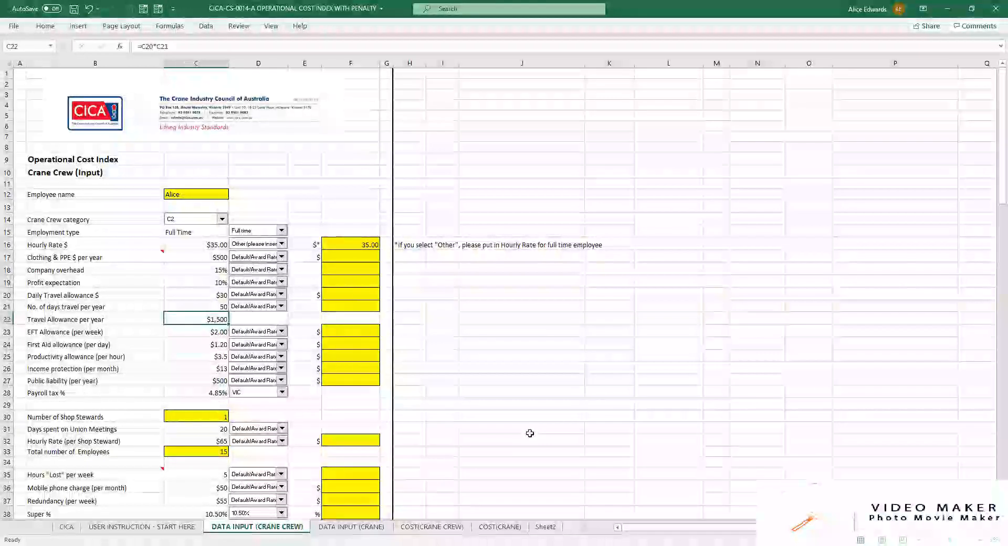
pyautogui.scroll(-1, 530, 433)
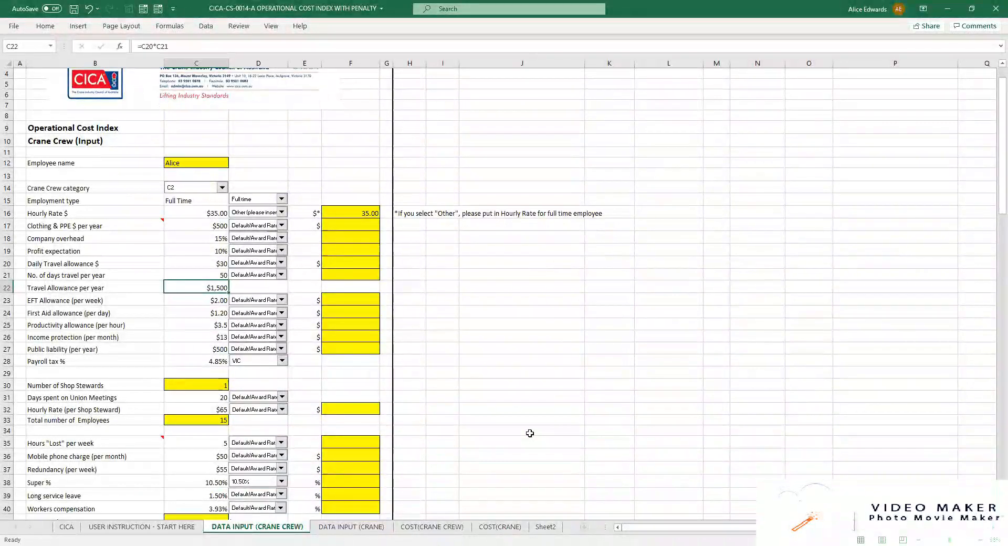
pyautogui.scroll(1, 529, 433)
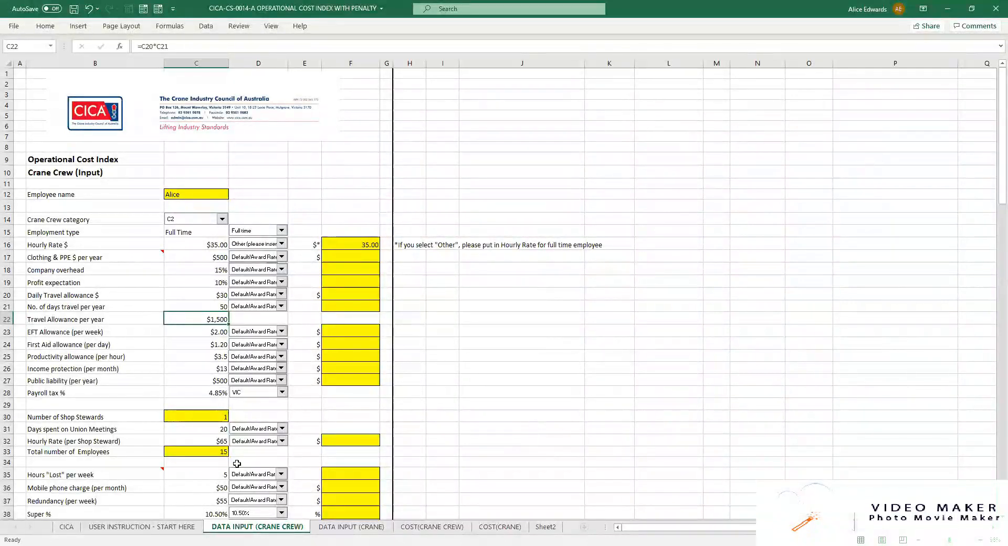
# Step: Look over the USER INSTRUCTION - START HERE sheet, then view Sheet2's staff contact list
pyautogui.click(140, 527)
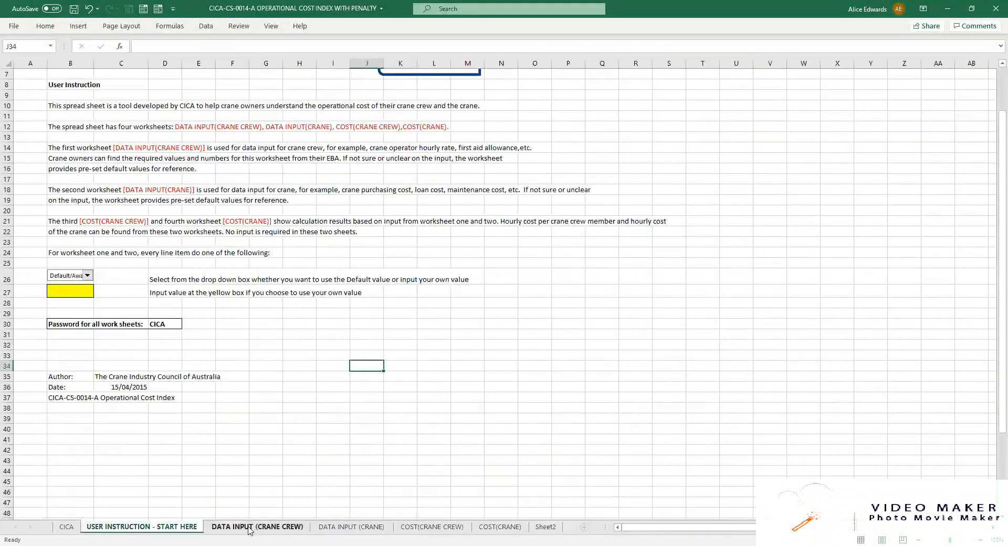
pyautogui.click(252, 530)
pyautogui.click(164, 527)
pyautogui.scroll(2, 550, 386)
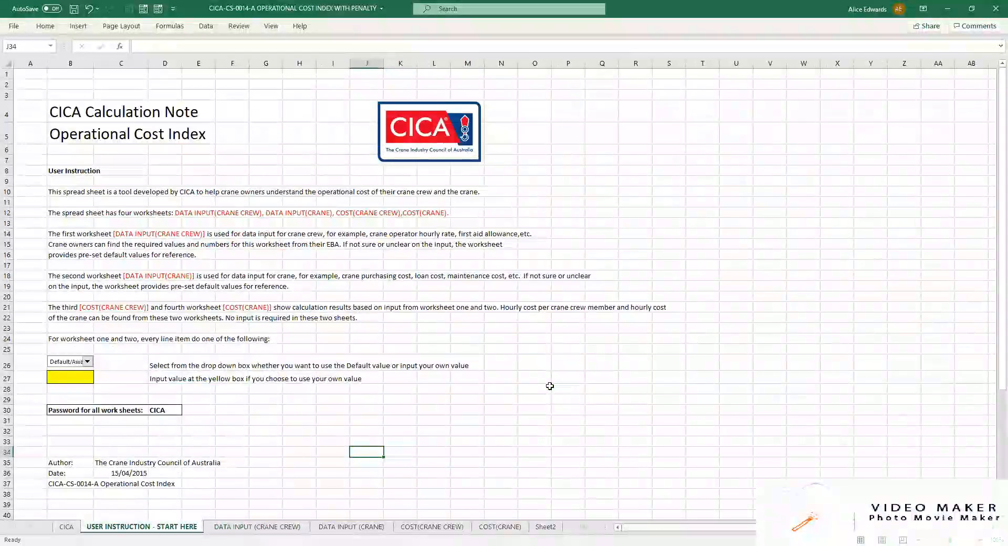
pyautogui.click(546, 526)
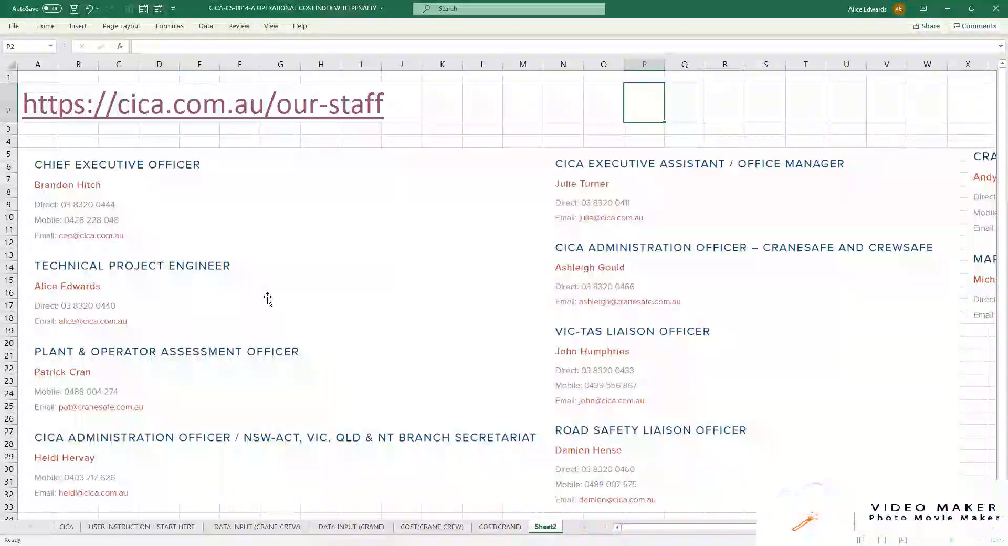
pyautogui.click(257, 527)
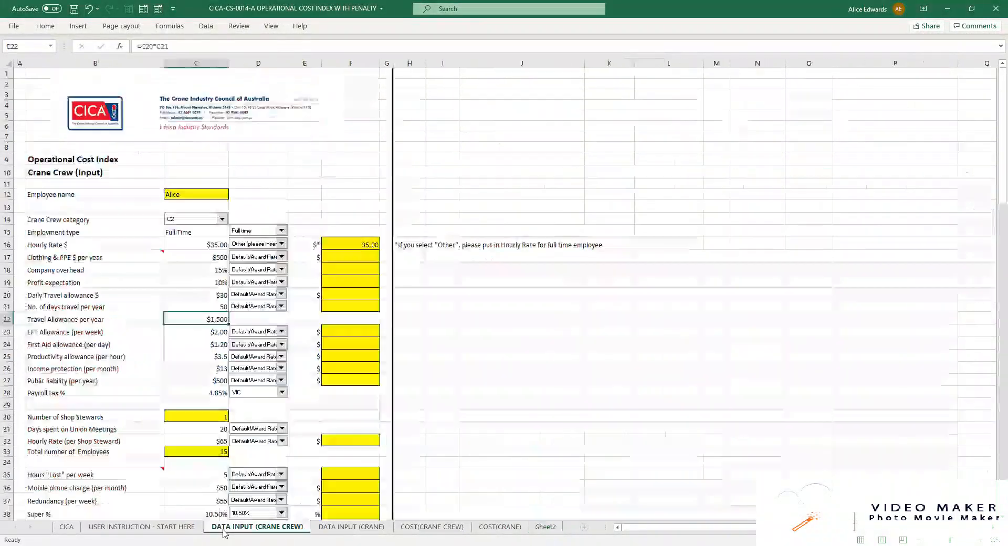
pyautogui.click(178, 527)
pyautogui.click(545, 526)
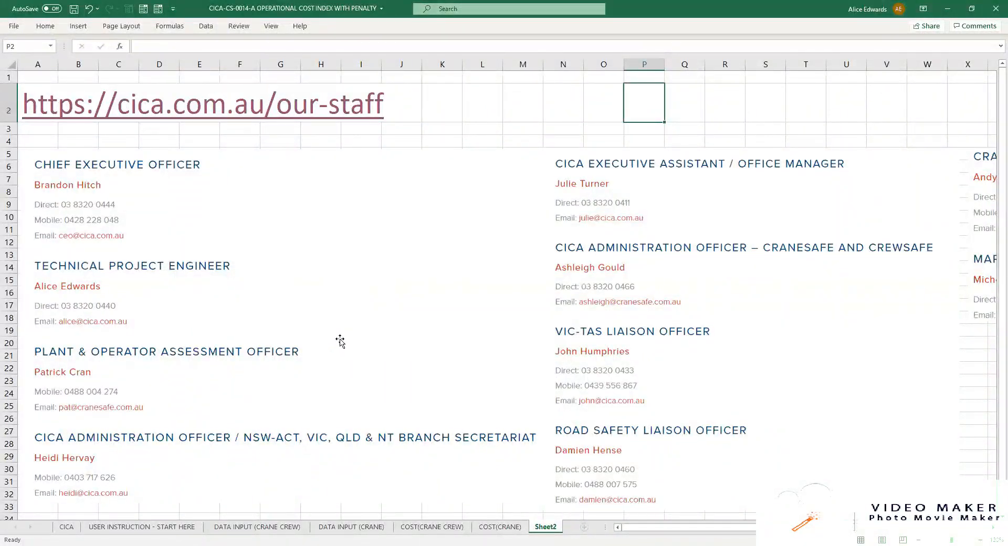
pyautogui.scroll(-1, 340, 342)
pyautogui.scroll(1, 340, 341)
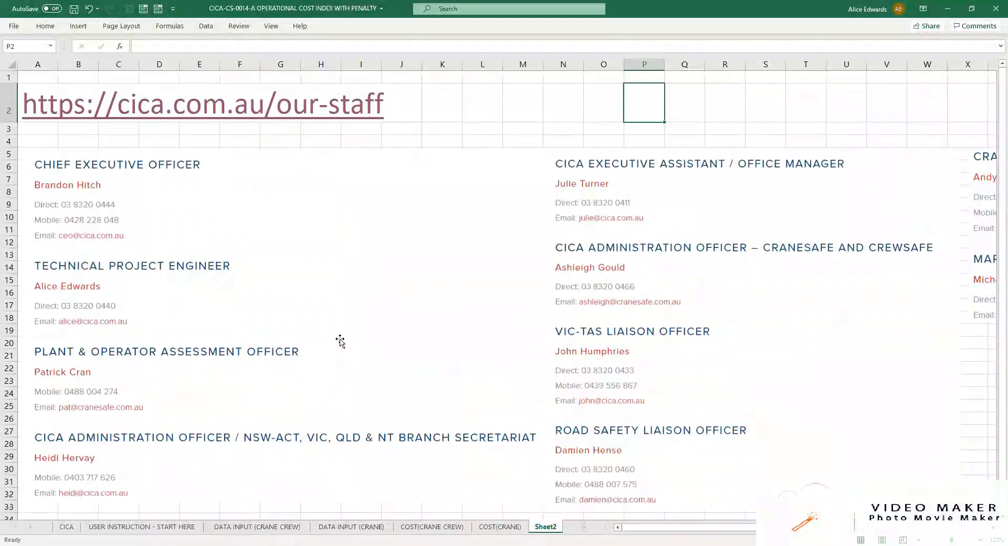